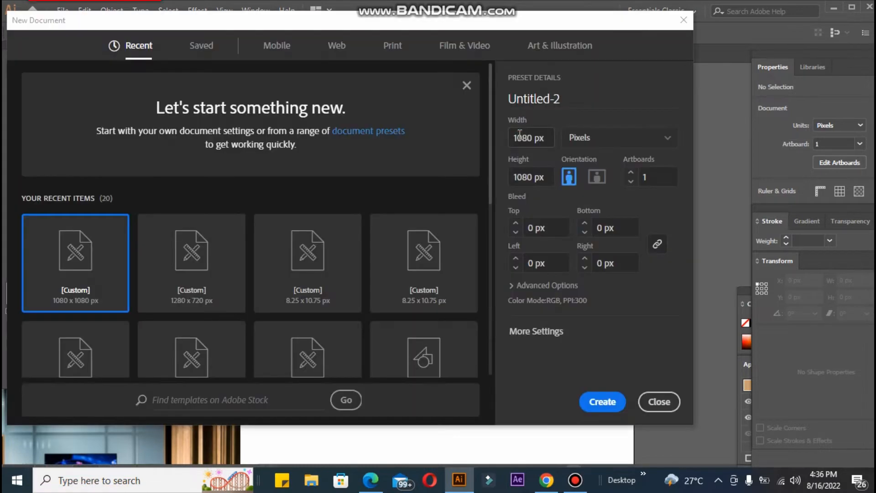
- Review the new document's height, colour mode and raster effects settings, without creating another document
left_click(532, 180)
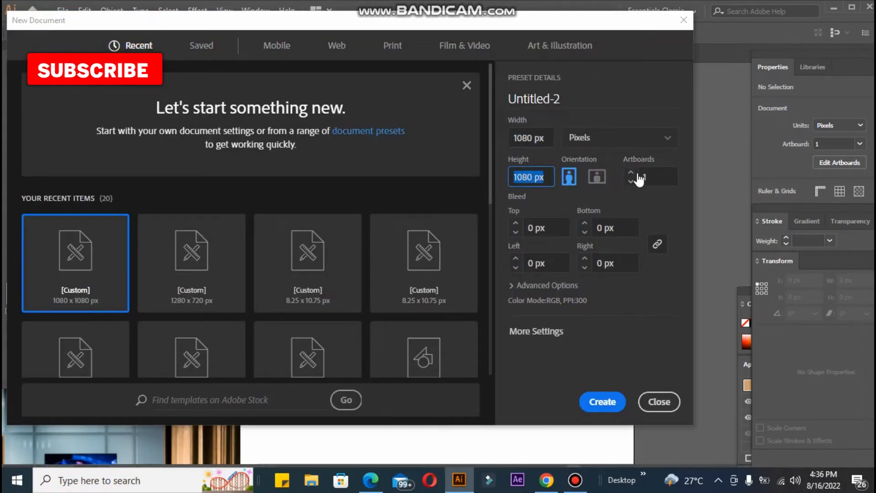
left_click(519, 285)
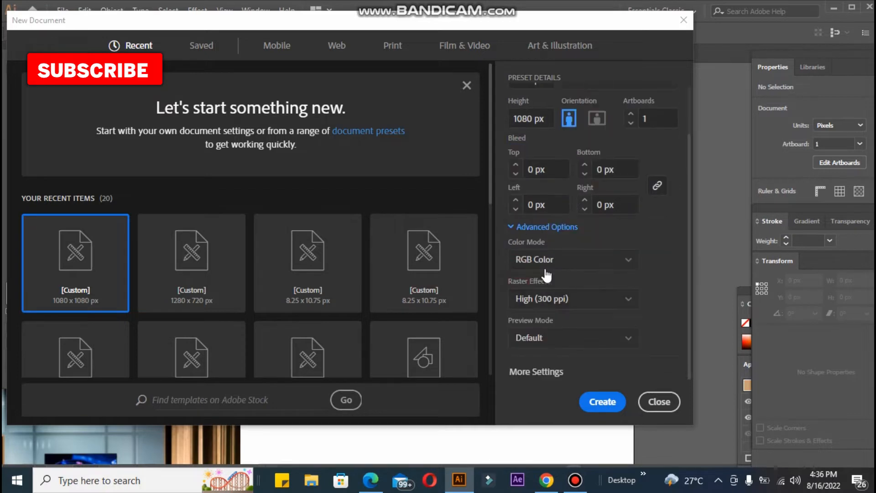
left_click(550, 281)
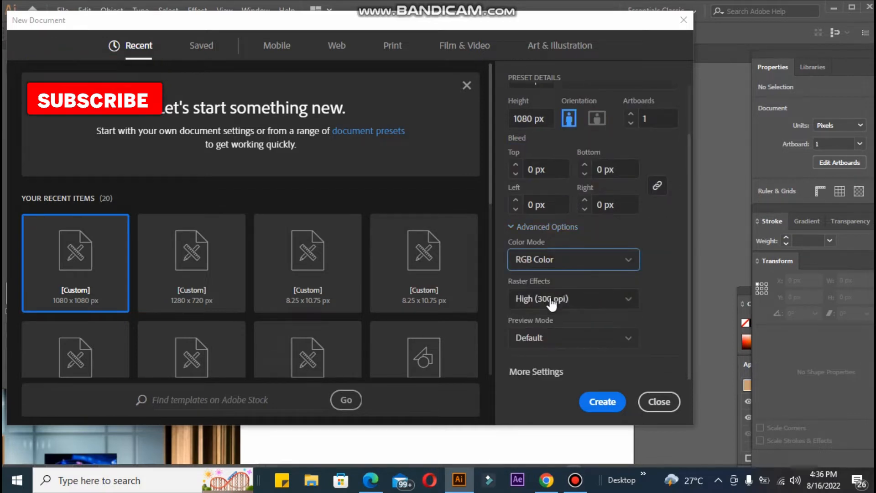
left_click(553, 299)
left_click(554, 321)
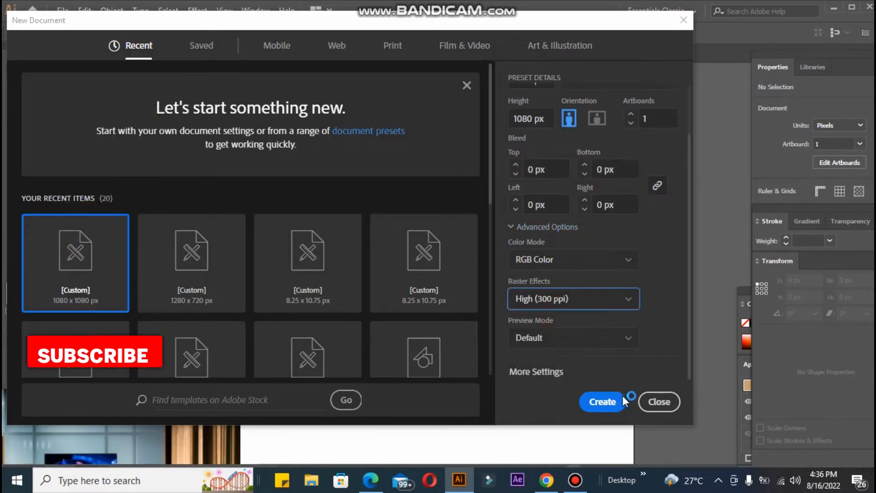
left_click(657, 403)
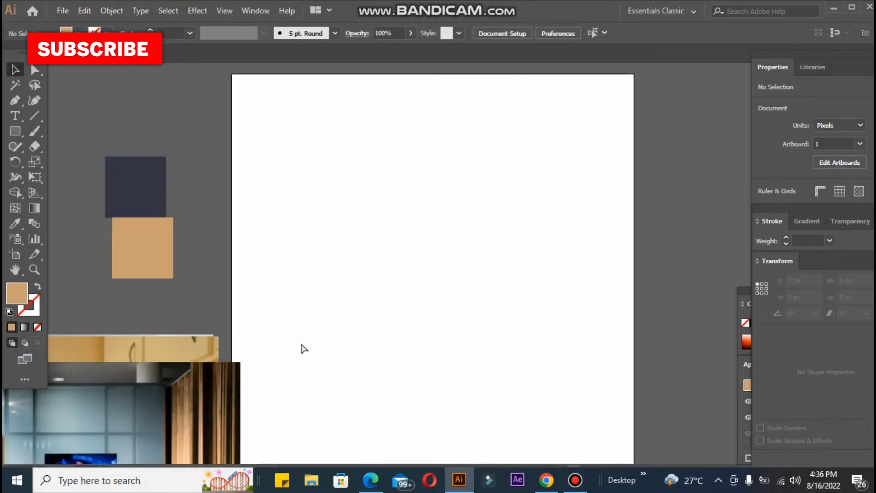
- Draw a 1080 × 1080 px rectangle that covers the entire artboard
key("ctrl+minus")
key("space")
left_click_drag(301, 350, 279, 328)
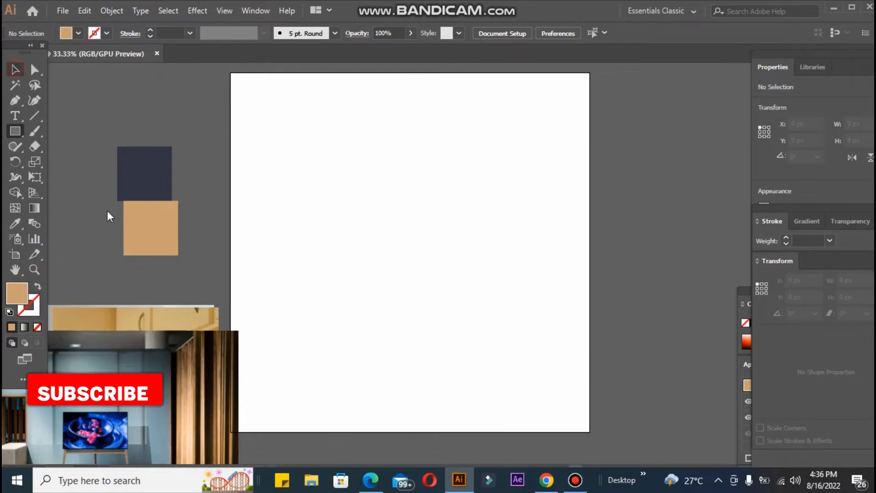
left_click(183, 356)
mouse_move(230, 72)
left_mouse_down()
mouse_move(287, 160)
mouse_move(589, 431)
left_mouse_up()
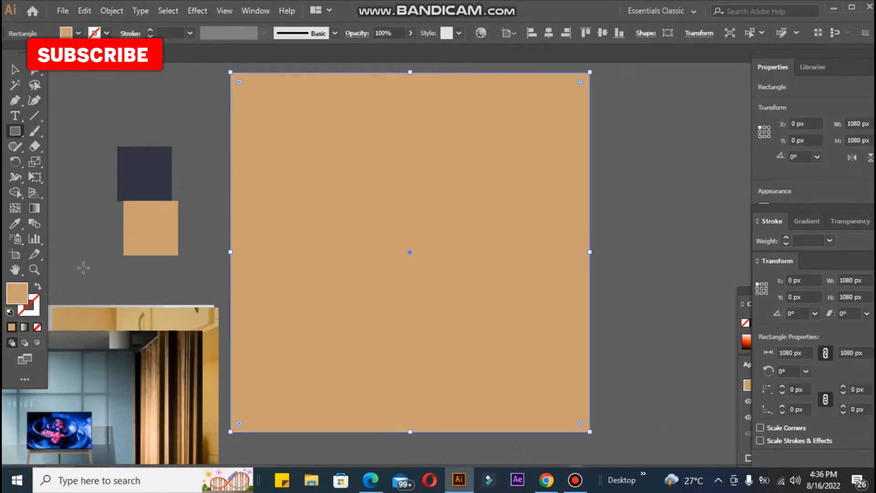
- Fill the background rectangle with the navy sampled from the dark swatch and lock it
key("i")
left_click(123, 158)
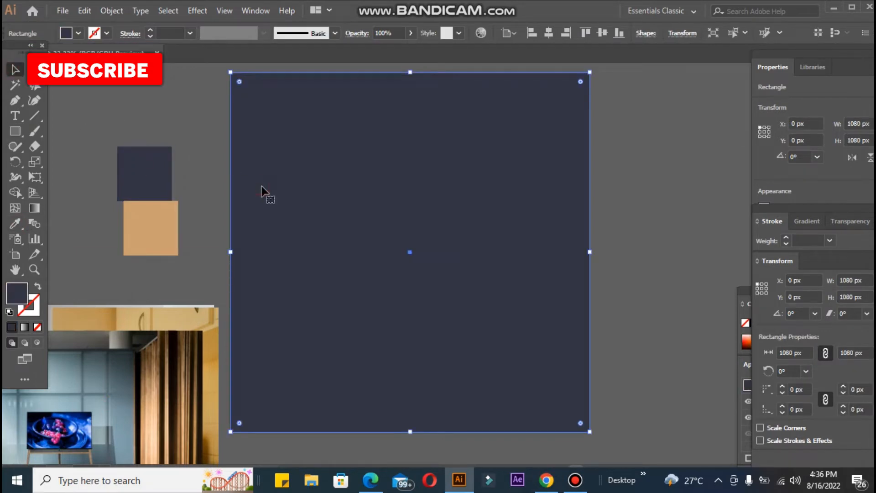
key("ctrl+2")
- Bring the yellow armchair photo to the front and place it over the left side of the artboard
left_click_drag(160, 360, 519, 317)
left_click_drag(147, 427, 406, 342)
left_click_drag(157, 379, 313, 344)
right_click(182, 351)
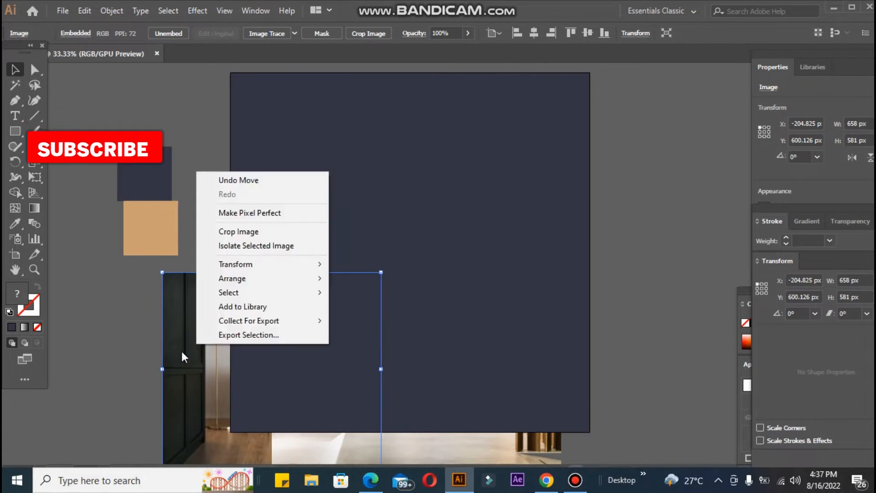
mouse_move(273, 279)
left_click(361, 278)
left_click_drag(232, 308, 259, 244)
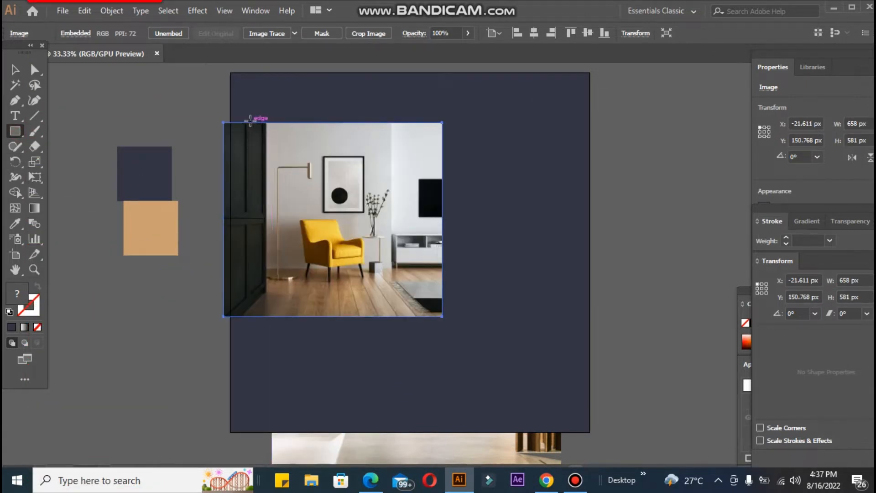
- Cover the armchair photo with a navy 658 × 581 px rectangle and set its opacity to 52%
mouse_move(249, 121)
left_mouse_down()
mouse_move(409, 254)
mouse_move(407, 315)
left_mouse_up()
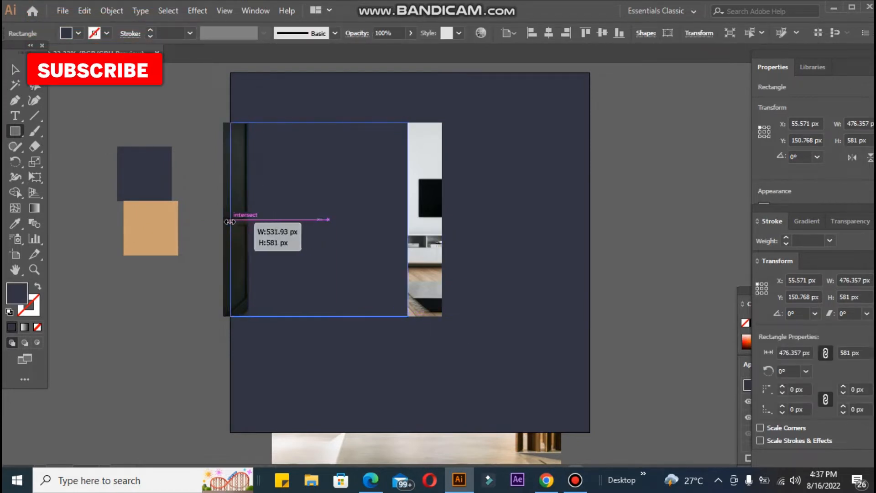
left_click_drag(229, 222, 223, 221)
left_click_drag(437, 220, 442, 220)
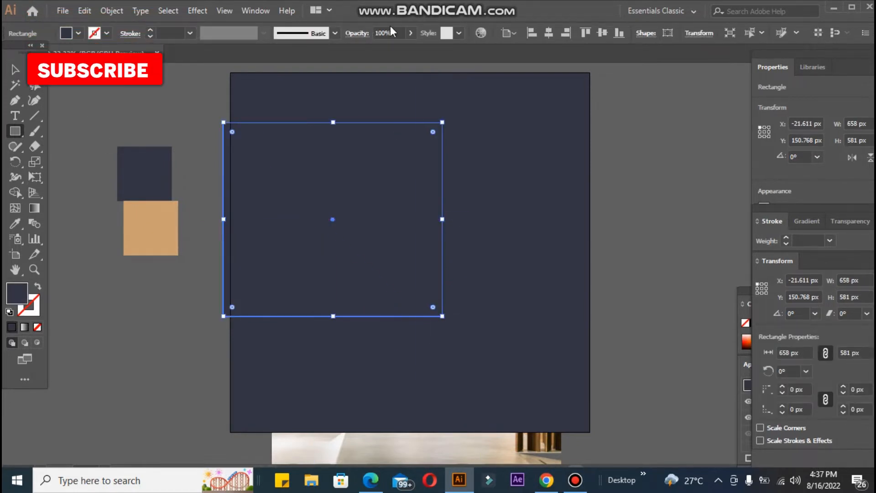
mouse_move(386, 48)
left_mouse_down()
mouse_move(368, 48)
mouse_move(382, 51)
left_mouse_up()
left_click(15, 69)
left_click(75, 94)
left_click(201, 115)
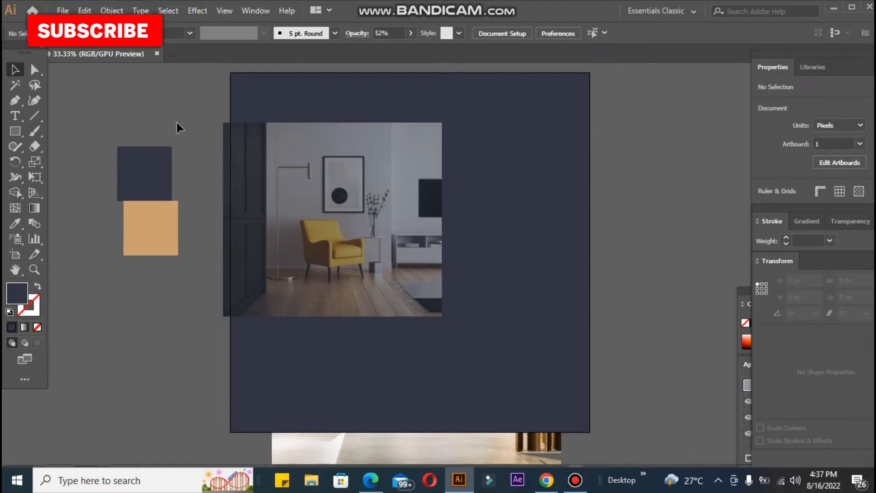
- Draw an unfilled, navy-outlined rectangle about 508 × 581 px over the armchair photo as a crop frame
left_click(15, 131)
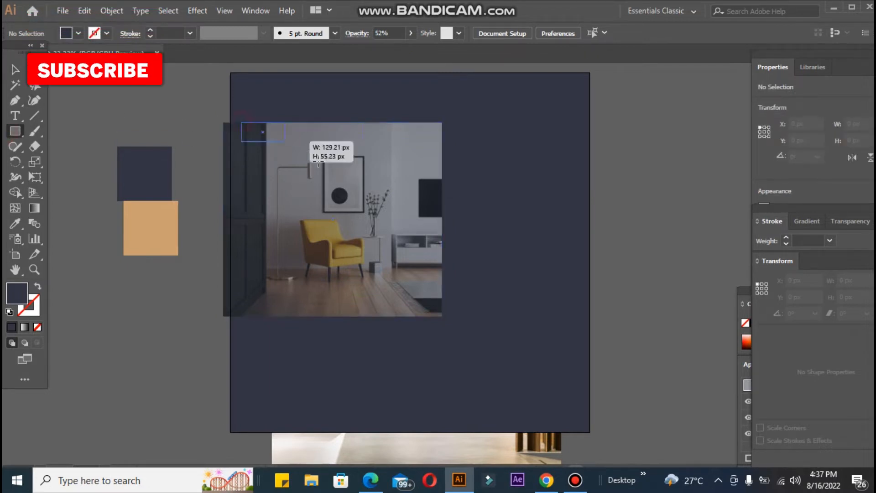
left_click_drag(410, 315, 410, 315)
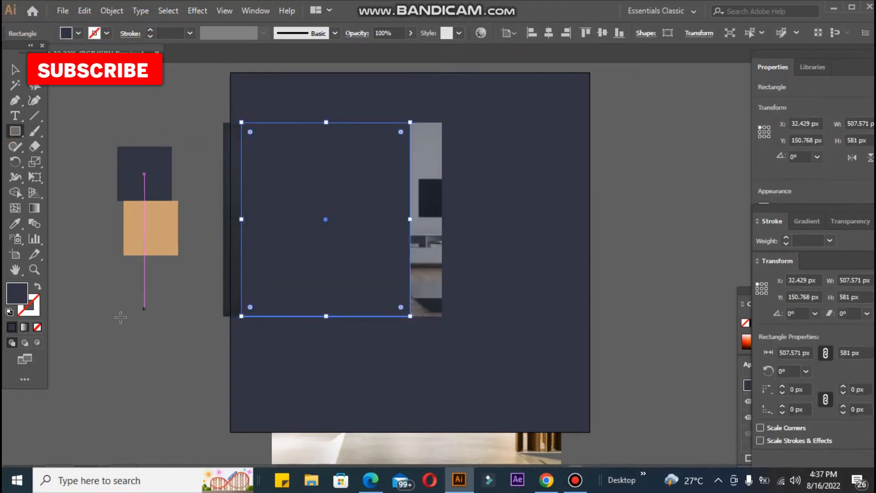
left_click(38, 287)
left_click(15, 69)
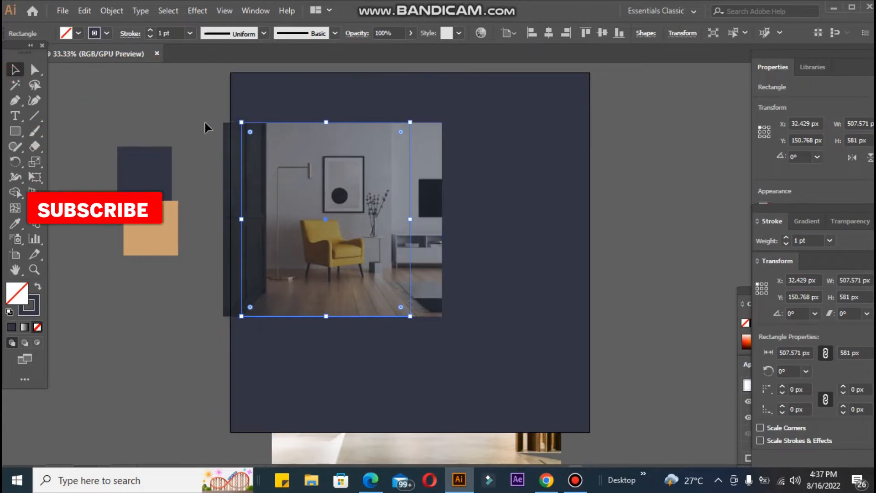
- Try to clip the armchair photo and its tint overlay to the outlined rectangle
left_click_drag(205, 128, 281, 199)
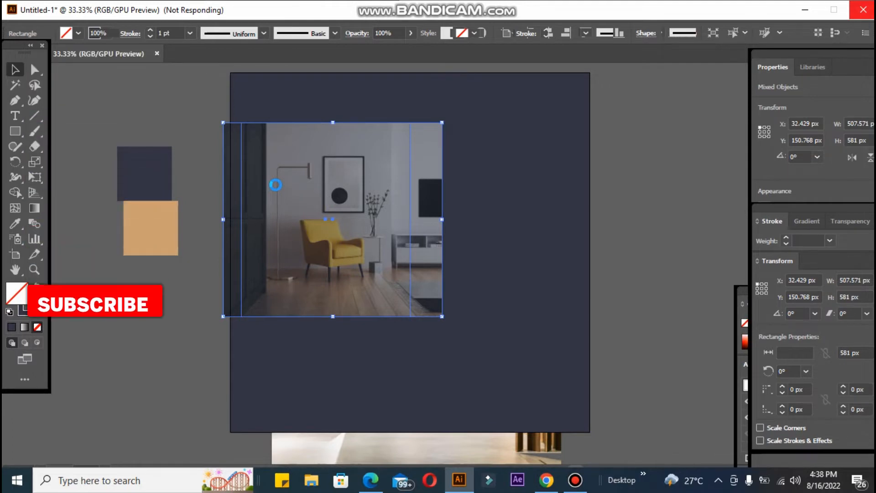
right_click(276, 184)
left_click(355, 274)
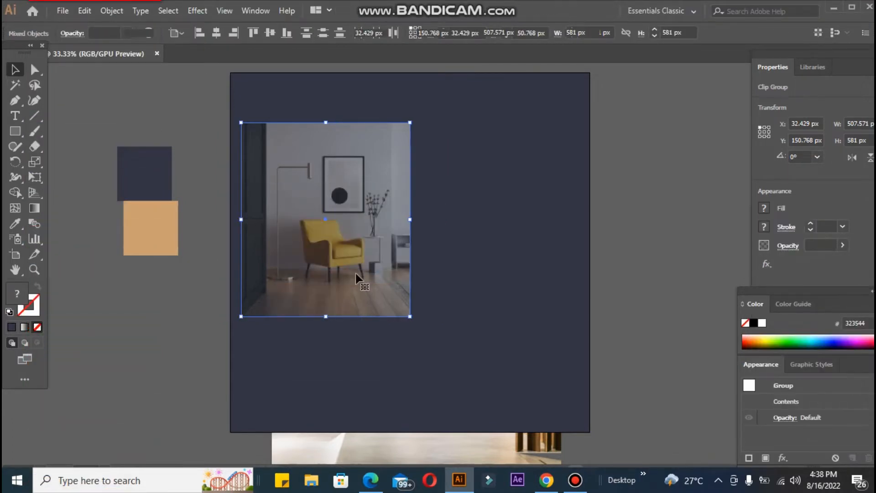
left_click_drag(307, 227, 390, 242)
key("ctrl+z")
key("ctrl+z")
- Narrow the outlined rectangle from both sides around the armchair to about 413 px wide
left_click(180, 310)
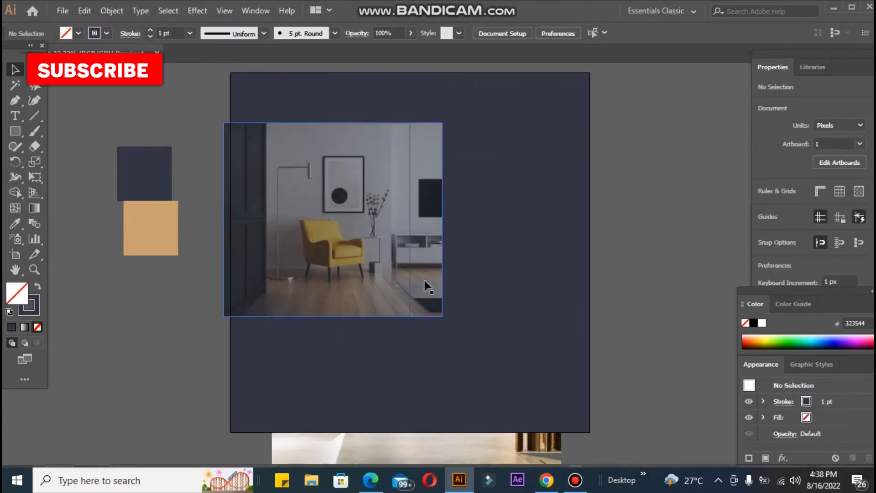
left_click(413, 221)
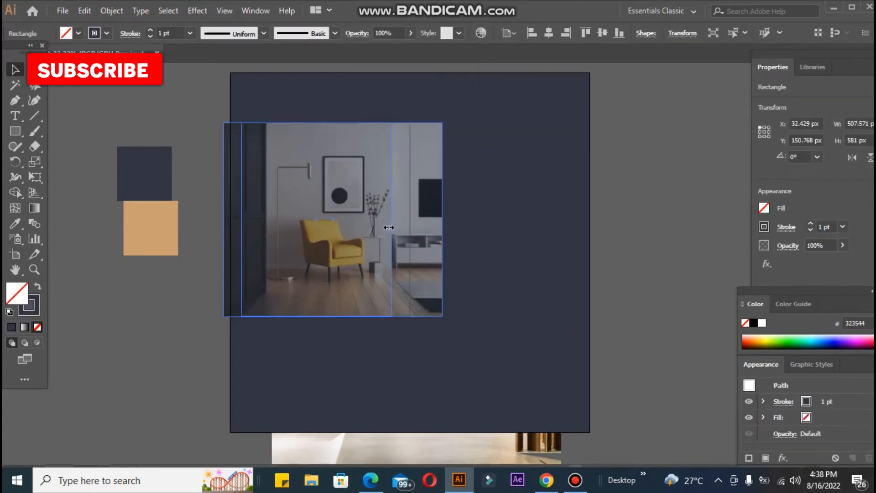
left_click_drag(242, 221, 254, 219)
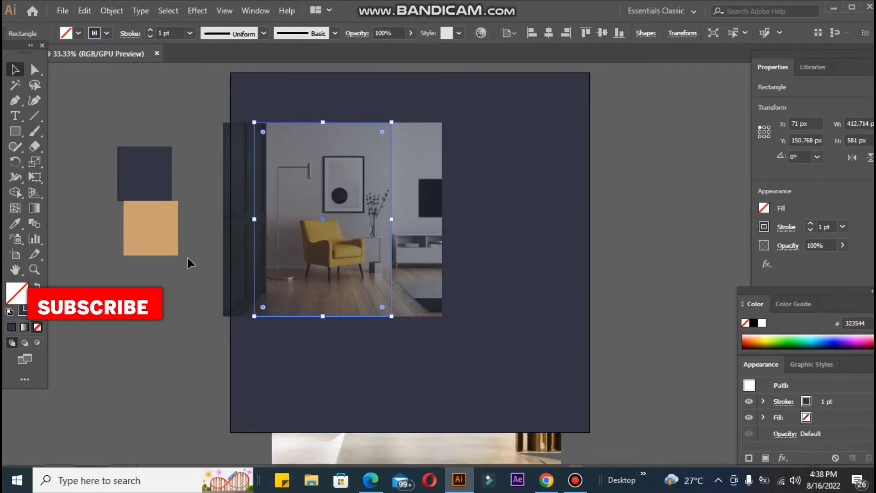
- Try to clip only the tint overlay to the narrowed outlined rectangle
left_click_drag(188, 258, 301, 306)
left_click(192, 323)
left_click_drag(212, 276, 292, 296)
left_click(199, 302)
left_click(439, 276, "shift")
right_click(436, 278)
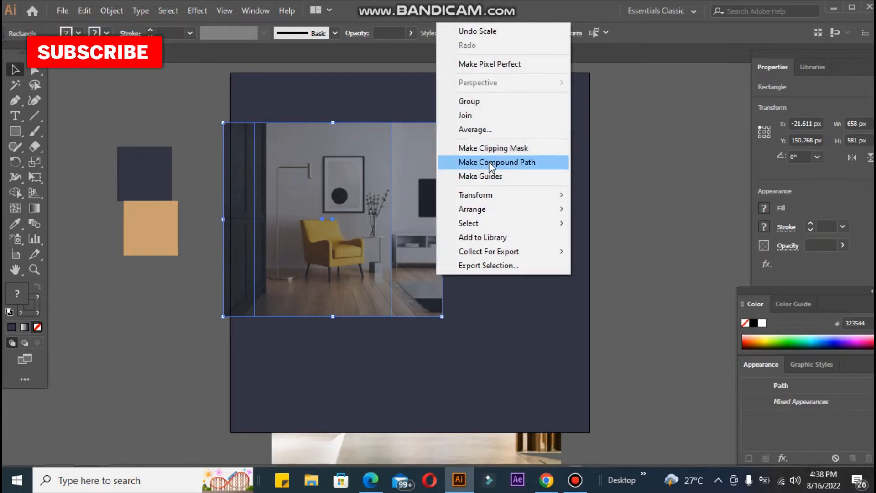
left_click(470, 146)
left_click_drag(252, 312, 261, 312)
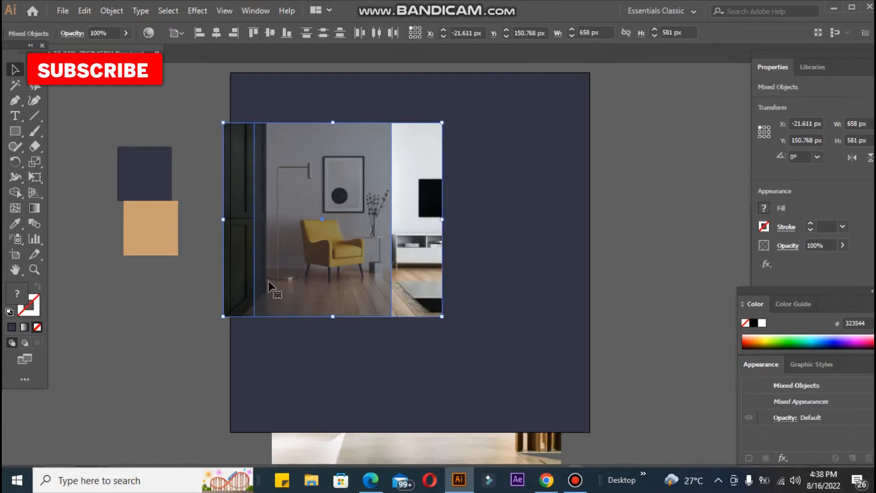
left_click(144, 316)
key("ctrl+z")
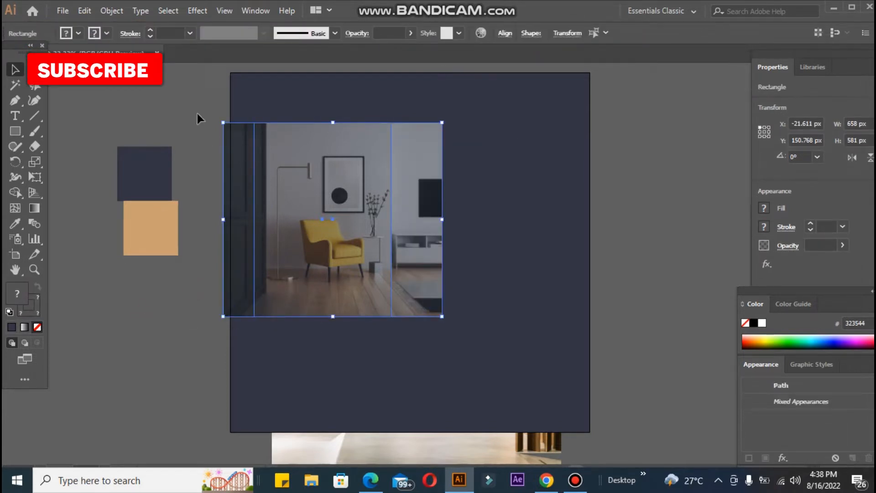
- Try changing the stacking order over the armchair photo and clipping the tint overlay with the outlined rectangle again
left_click_drag(197, 114, 281, 171)
left_click(247, 292)
right_click(256, 293)
mouse_move(365, 217)
left_click(431, 218)
left_click(227, 146, "shift")
right_click(225, 149)
left_click(274, 272)
mouse_move(279, 275)
left_mouse_down()
mouse_move(199, 387)
mouse_move(265, 283)
left_mouse_up()
key("ctrl+shift+a")
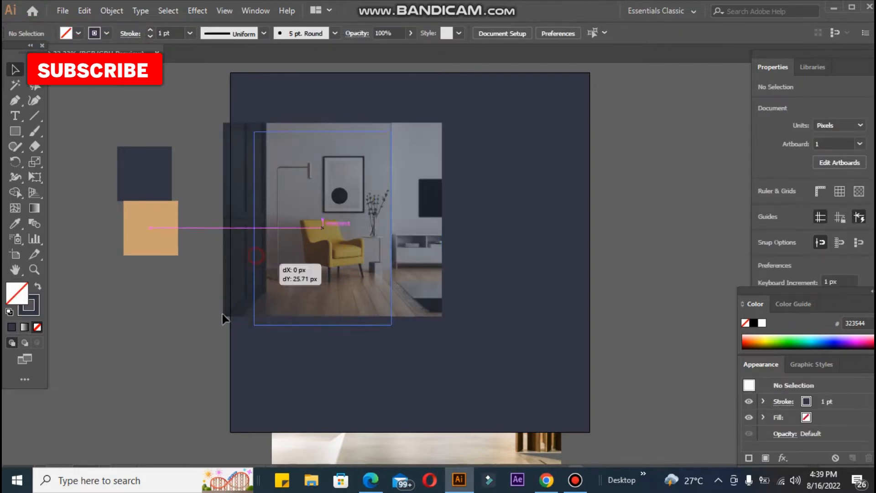
- Reposition the outlined rectangle around the armchair, aligning its top edge with the photo's top at X 72.929 px, Y 150.768 px
left_click(72, 373)
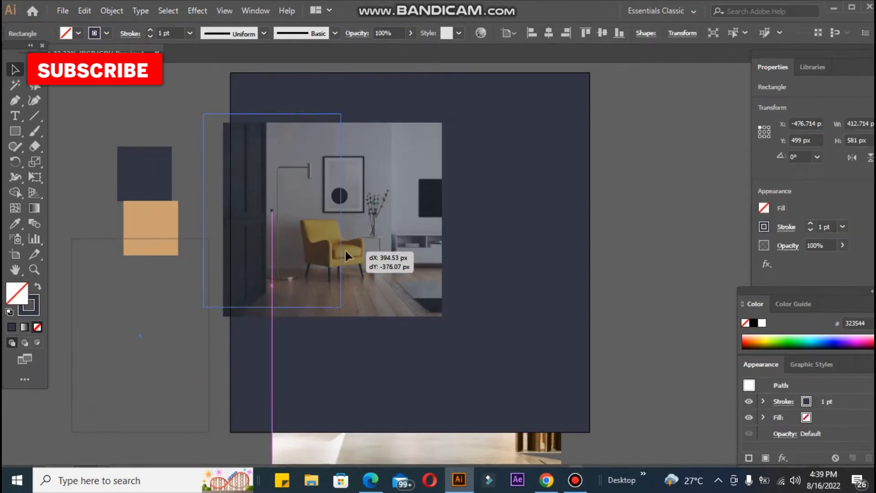
left_click_drag(401, 267, 391, 263)
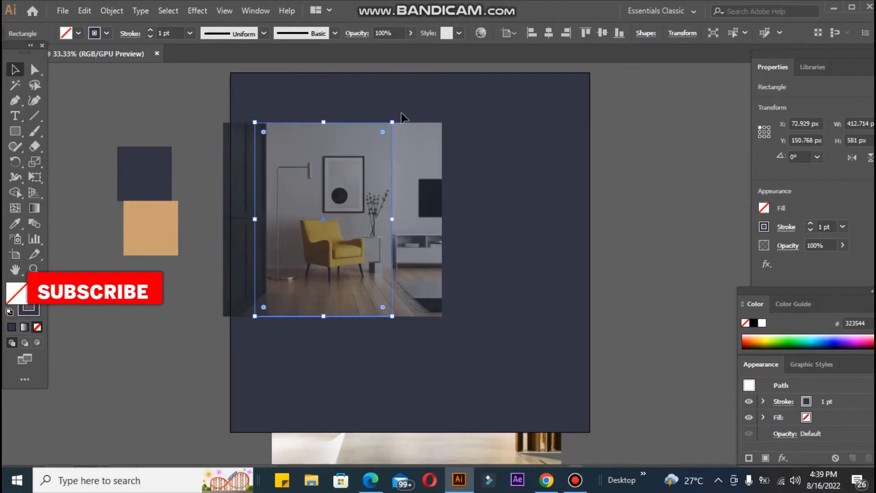
left_click(414, 229, "shift")
left_click(524, 228)
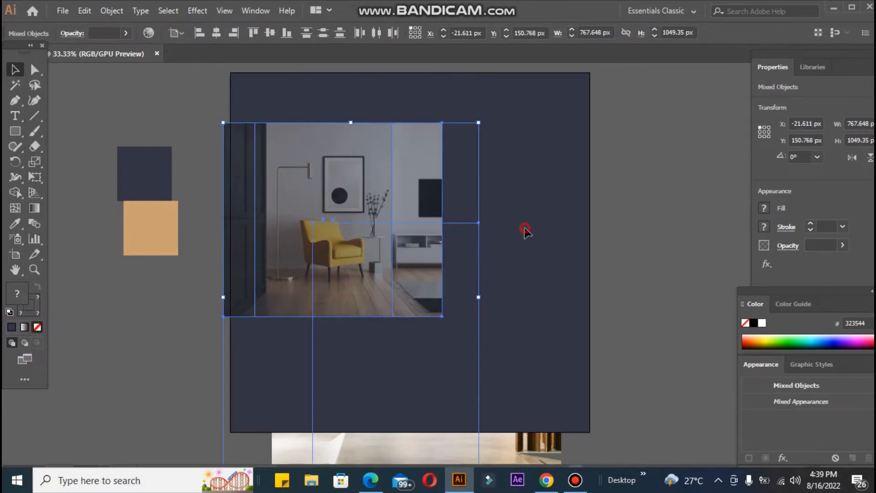
- Clip the armchair photo and tint overlay to the outlined rectangle and place the clipped group at the artboard's lower-left corner
left_click_drag(290, 98, 265, 352)
right_click(309, 180)
left_click(358, 273)
left_click(189, 345)
left_click(219, 355)
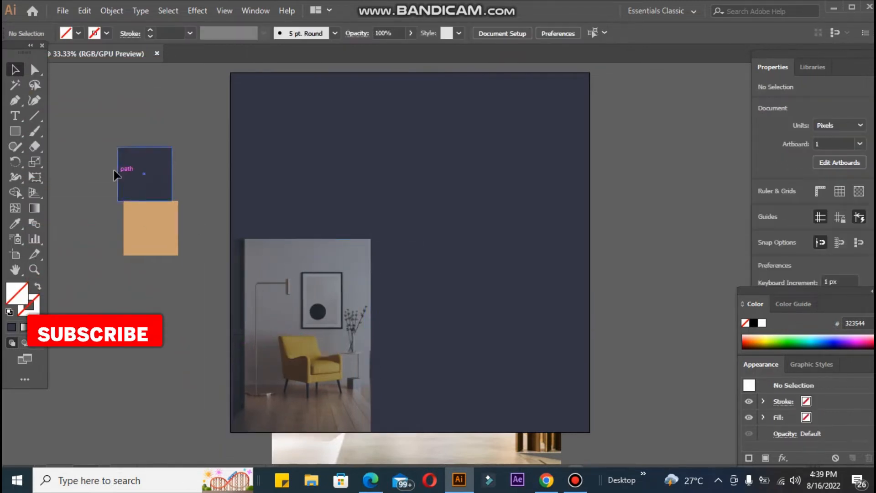
- Draw a tall unfilled ellipse about 293 × 561 px over the right half of the artboard
key("m")
left_click(15, 131)
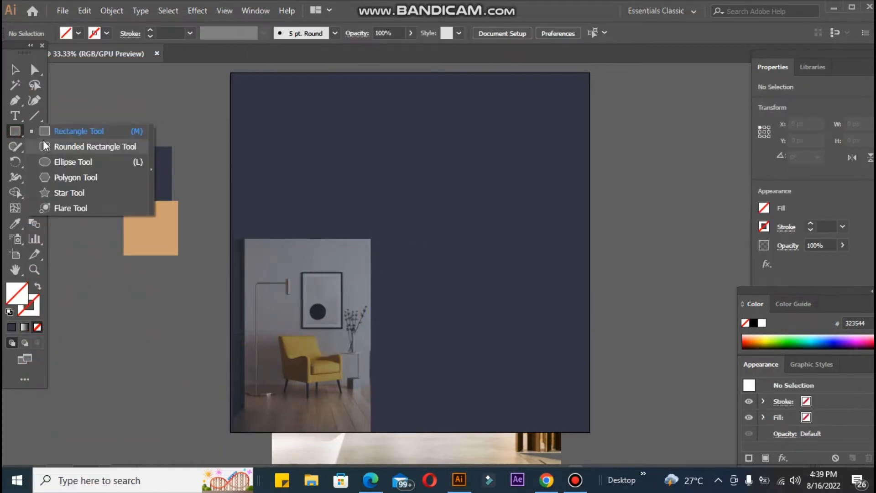
left_click(63, 165)
left_click_drag(436, 115, 533, 295)
- Bring the TV lounge photo to the front beside the armchair image and move the ellipse off the artboard
left_click(531, 451)
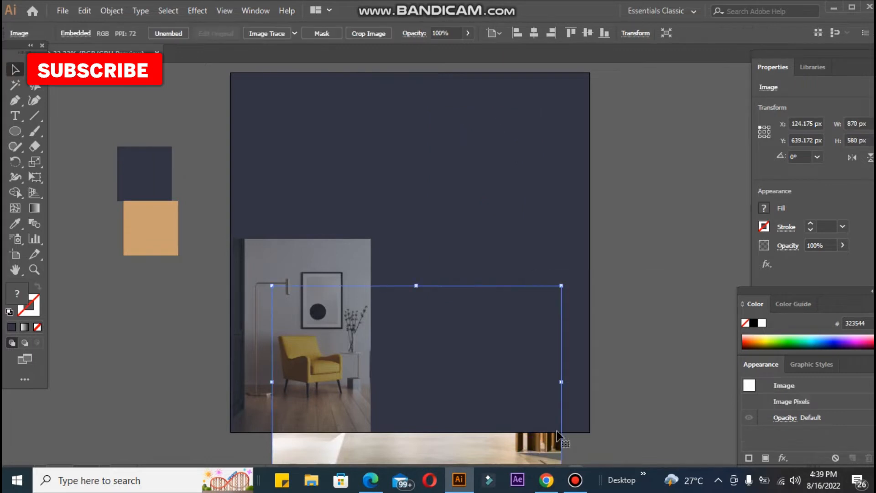
right_click(532, 445)
mouse_move(641, 379)
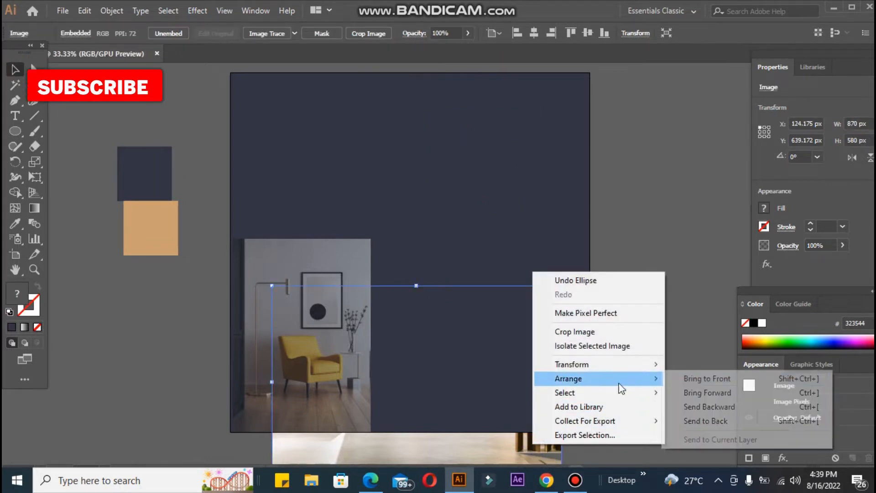
left_click(694, 378)
left_click_drag(485, 432, 609, 385)
left_click_drag(523, 154, 706, 96)
- Cover the TV lounge photo with an 870 × 590 px rectangle in the swatch's navy and set its opacity to 39%
left_click_drag(15, 131, 73, 131)
left_click_drag(395, 239, 673, 428)
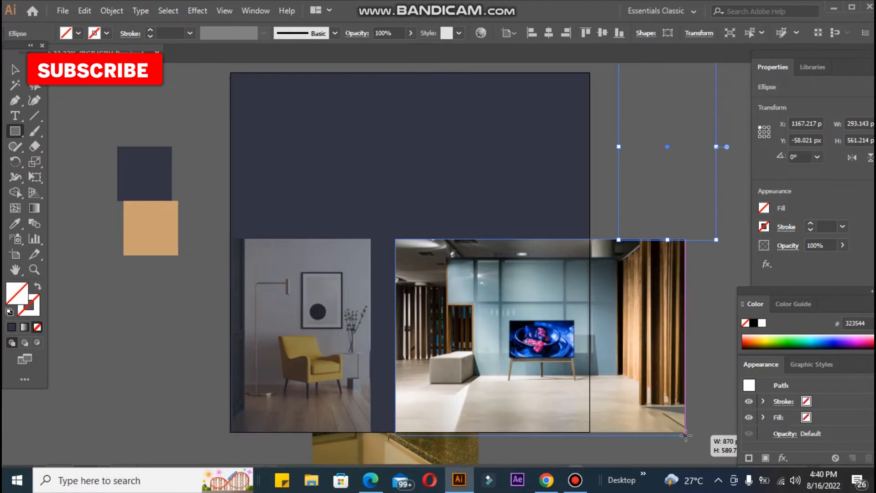
left_click(16, 224)
left_click(161, 171)
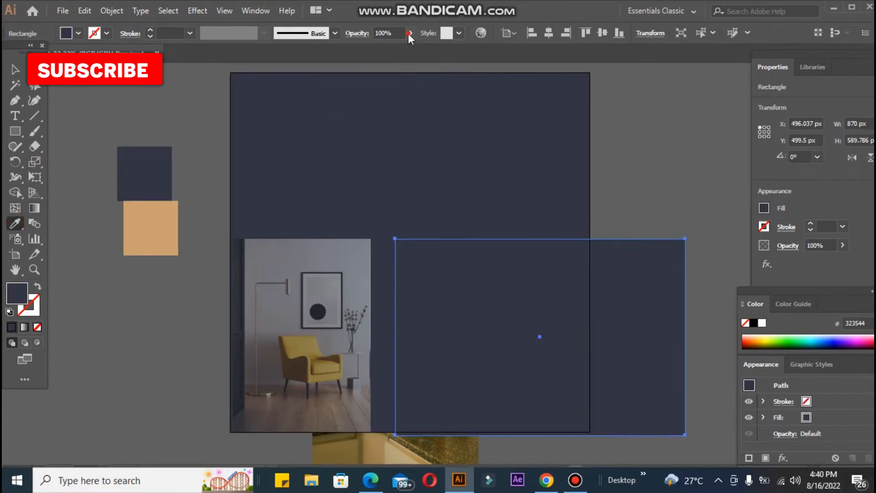
left_click_drag(407, 49, 379, 52)
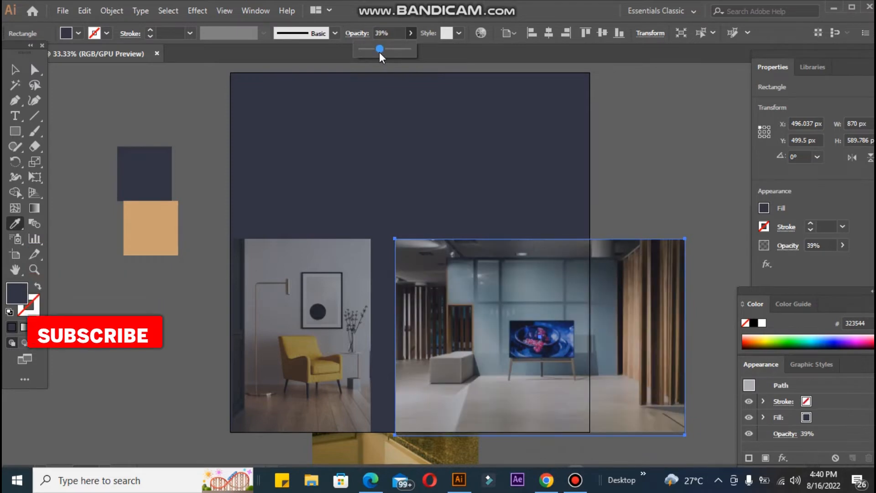
left_click(15, 70)
left_click(581, 156)
left_click_drag(618, 147, 492, 335)
left_click(570, 289, "shift")
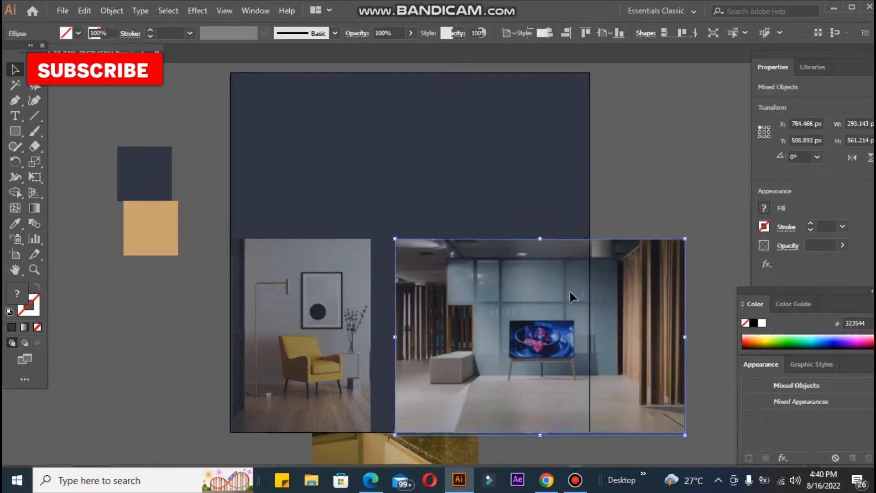
left_click(657, 194)
key("ctrl+z")
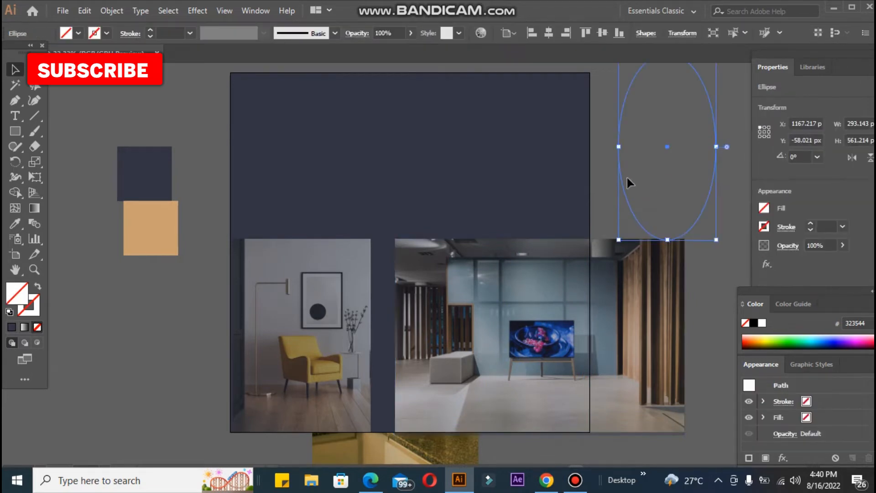
- Clip the TV lounge photo and tint overlay to the ellipse, scaled to about 259 × 495 px in the artboard's upper half
left_click_drag(522, 339, 494, 374)
right_click(525, 355)
mouse_move(598, 283)
left_click(723, 287)
left_click(559, 295, "shift")
right_click(561, 298)
left_click(621, 140)
left_click_drag(546, 379, 495, 219)
left_click_drag(526, 252, 530, 245)
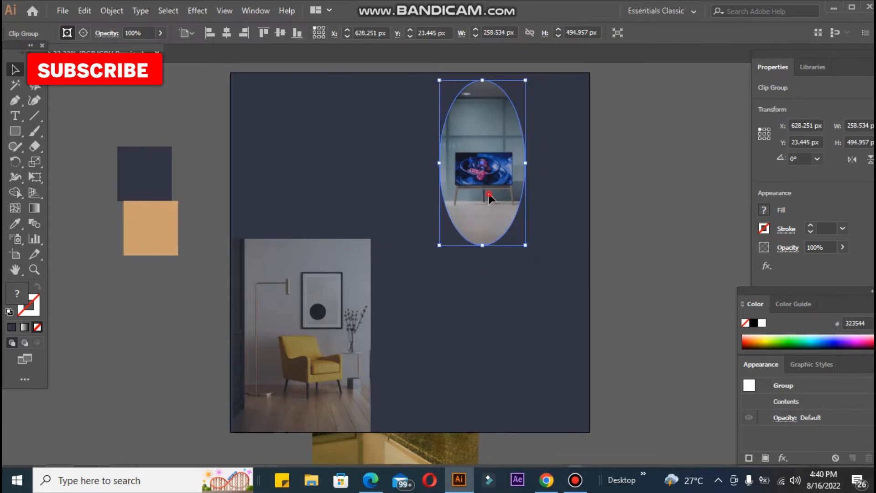
left_click(228, 31)
key("ctrl+z")
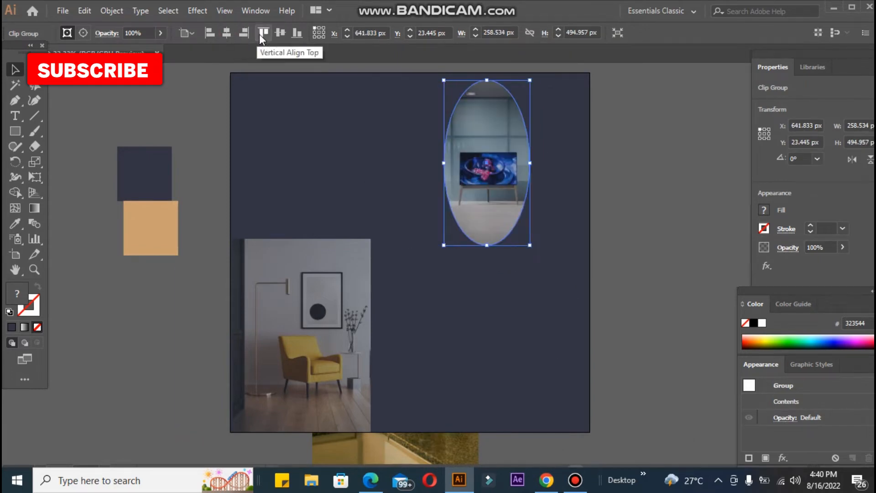
left_click(280, 37)
key("ctrl+z")
left_click(337, 310)
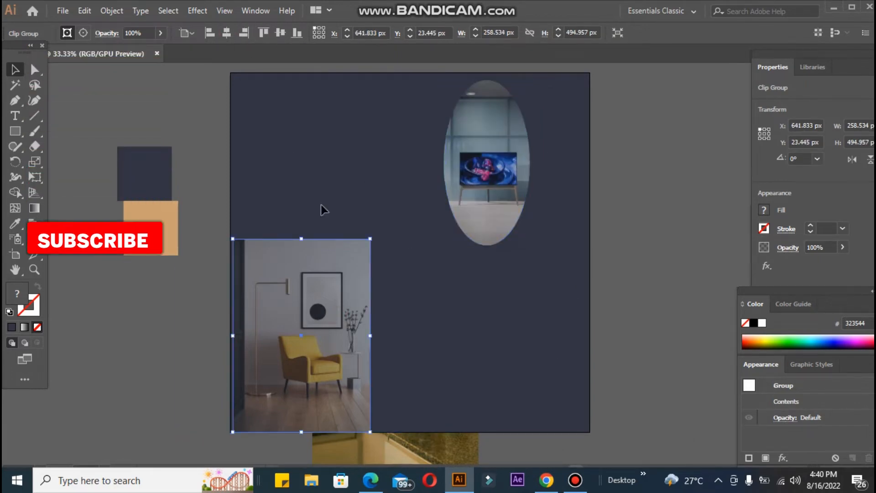
left_click(463, 140)
- Align the oval TV lounge image to the artboard's top-right corner and move it inward, clear of both edges
left_click(297, 33)
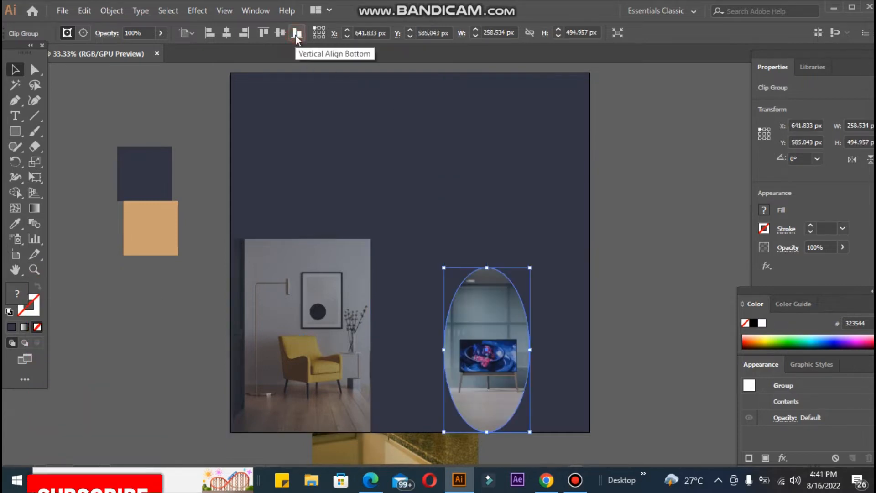
left_click(244, 33)
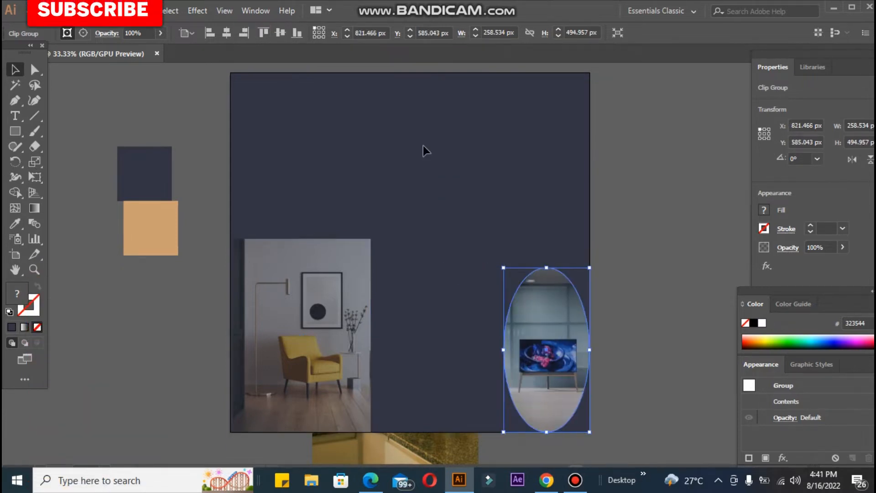
left_click(279, 33)
left_click(270, 32)
left_click_drag(517, 143, 470, 161)
left_click(672, 237)
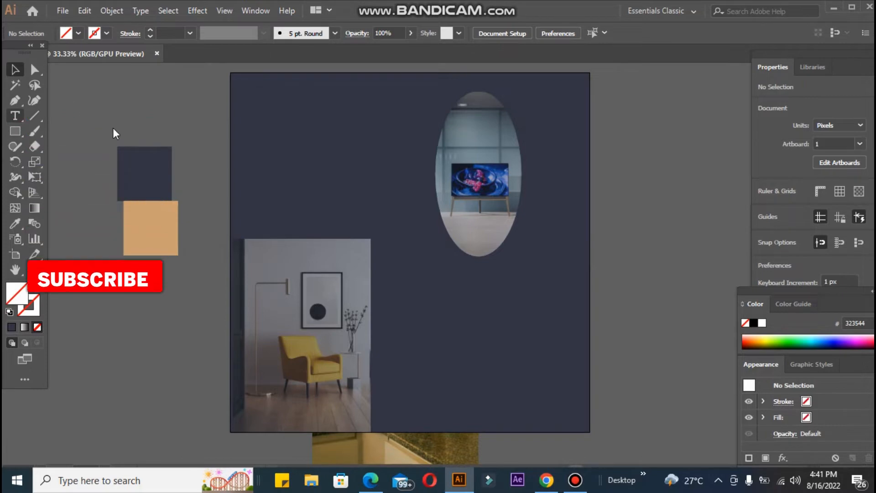
- Add the text "Modern" and enlarge it to about 232 pt
key("t")
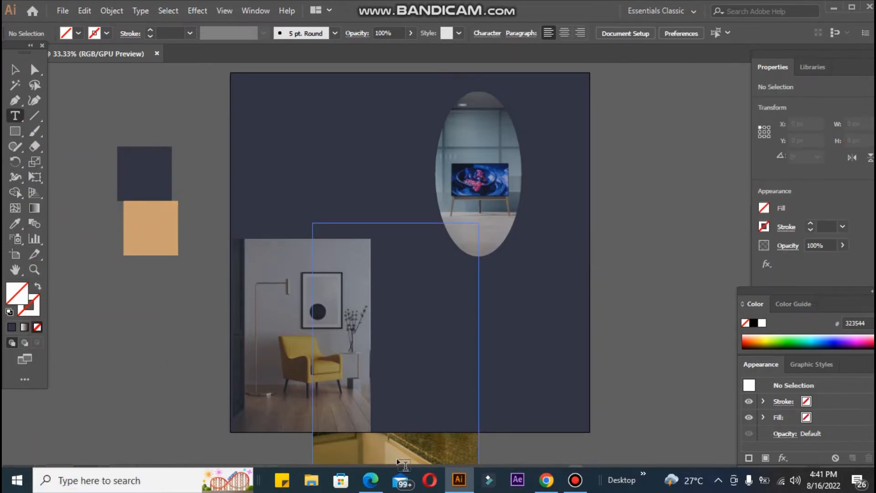
left_click(402, 456)
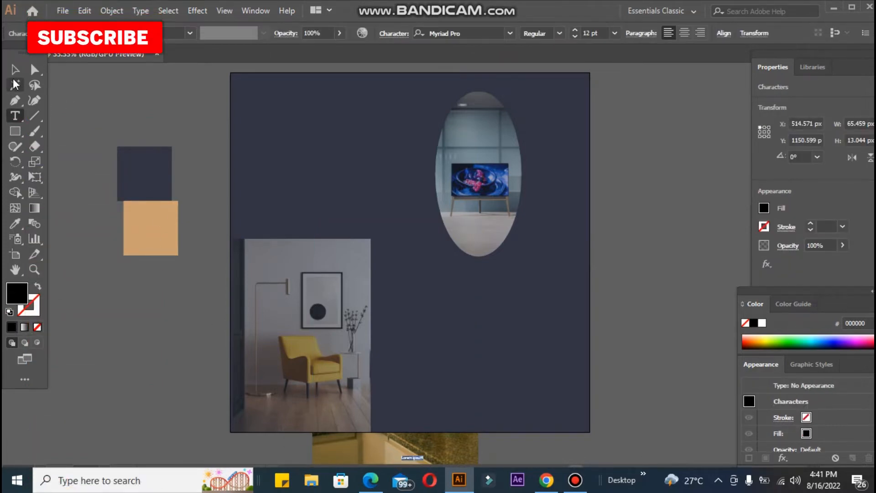
left_click(199, 131)
type("Modern")
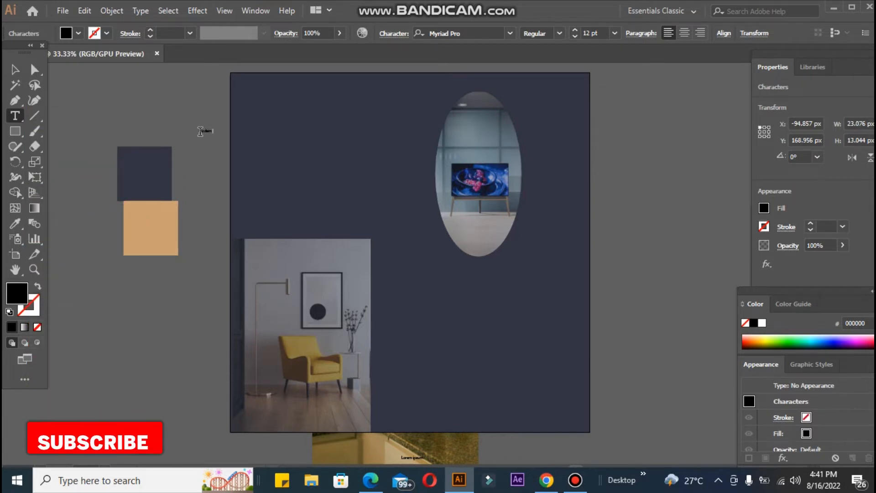
left_click_drag(277, 187, 470, 267)
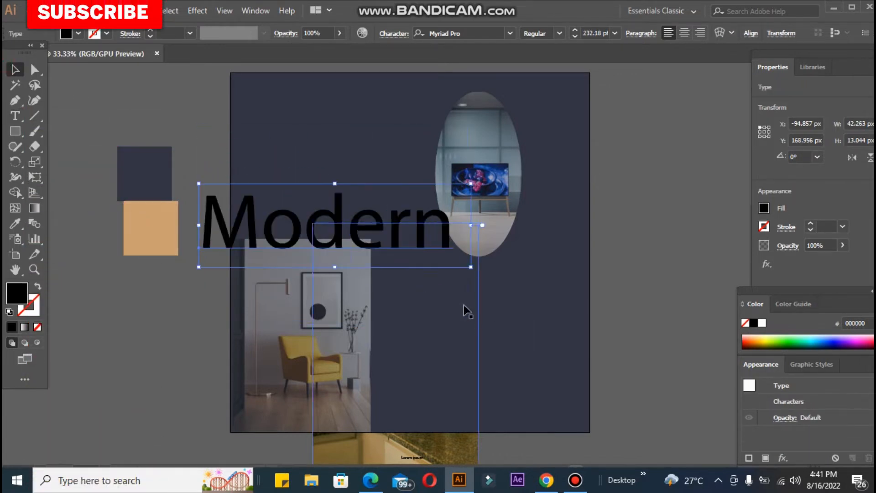
- Set the font of "Modern" to Banana Yeti ExtraBold
left_click(511, 34)
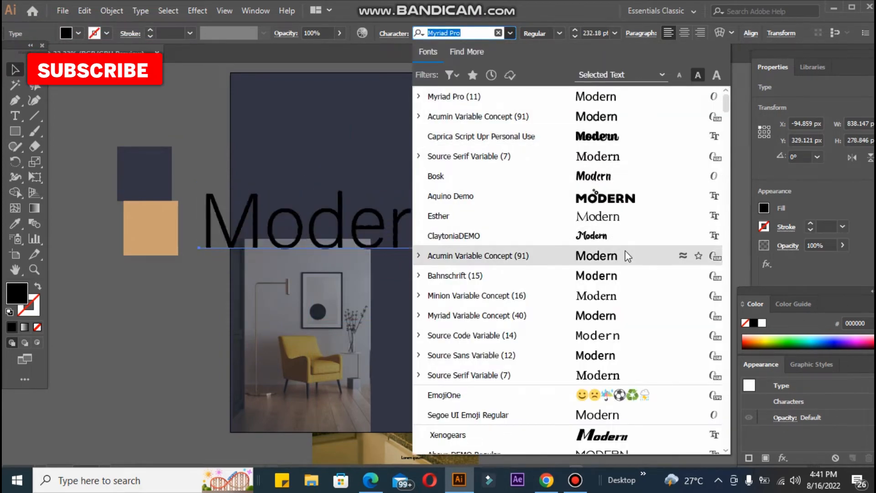
left_click_drag(729, 102, 730, 158)
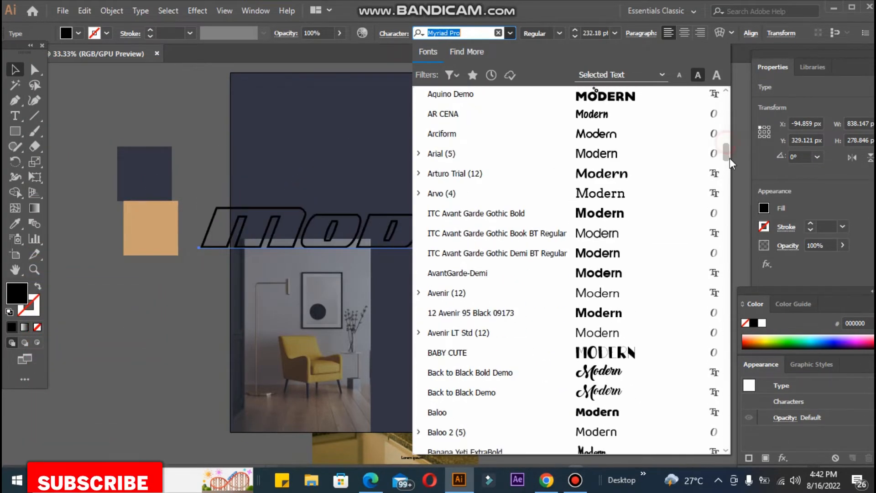
scroll(730, 158, "down", 3)
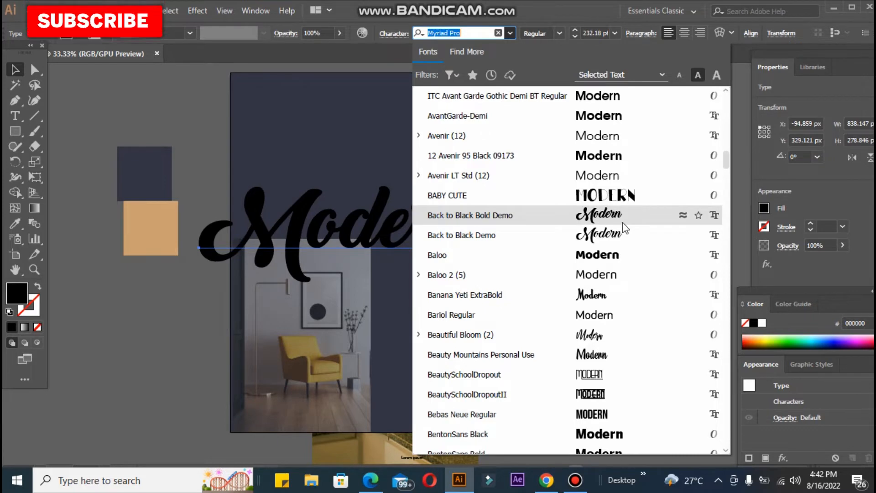
left_click(618, 300)
- Fill "Modern" with the tan swatch's colour and place it beside the oval image at about 155 pt
left_click_drag(234, 251, 307, 153)
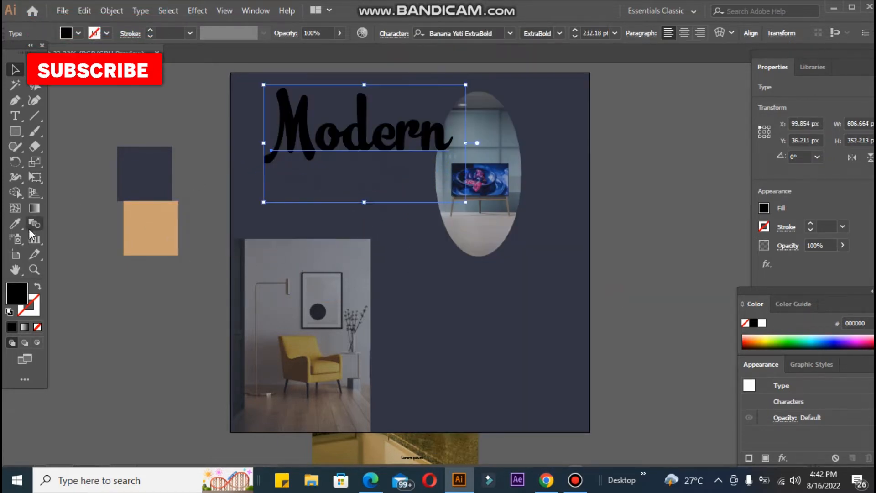
left_click(139, 241)
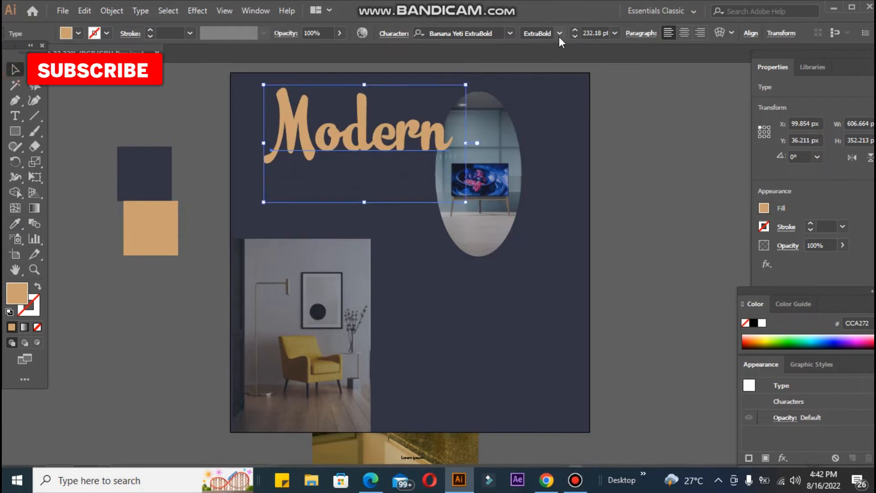
left_click_drag(465, 207, 417, 174)
left_click_drag(370, 147, 377, 158)
left_click(188, 135)
left_click(290, 118)
left_click_drag(268, 105, 267, 107)
left_click(212, 133)
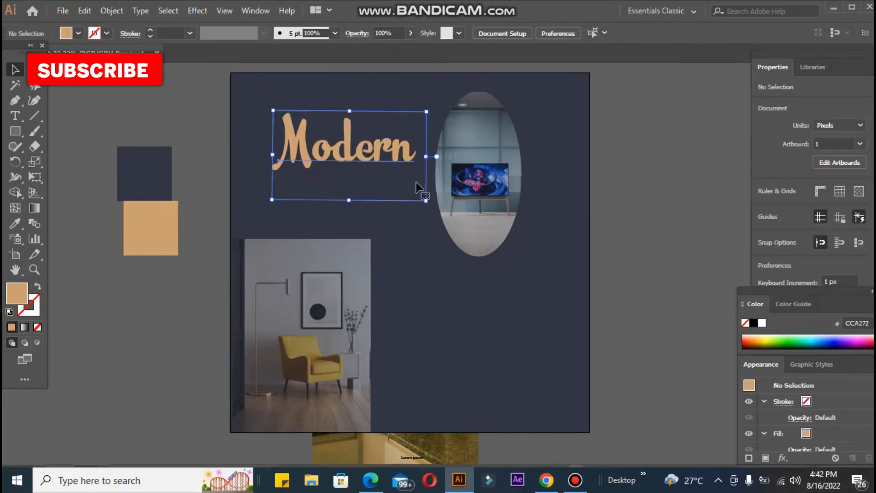
left_click_drag(426, 200, 408, 189)
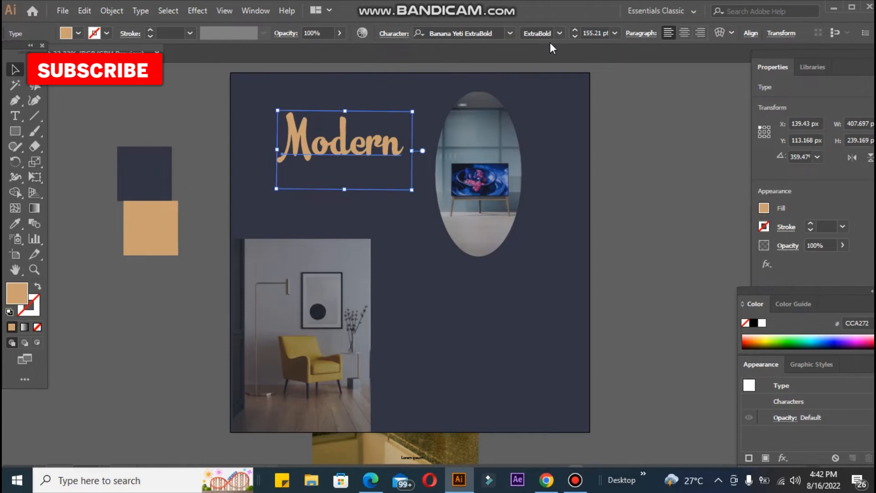
- Change the font of "Modern" to Gabriola
left_click(510, 33)
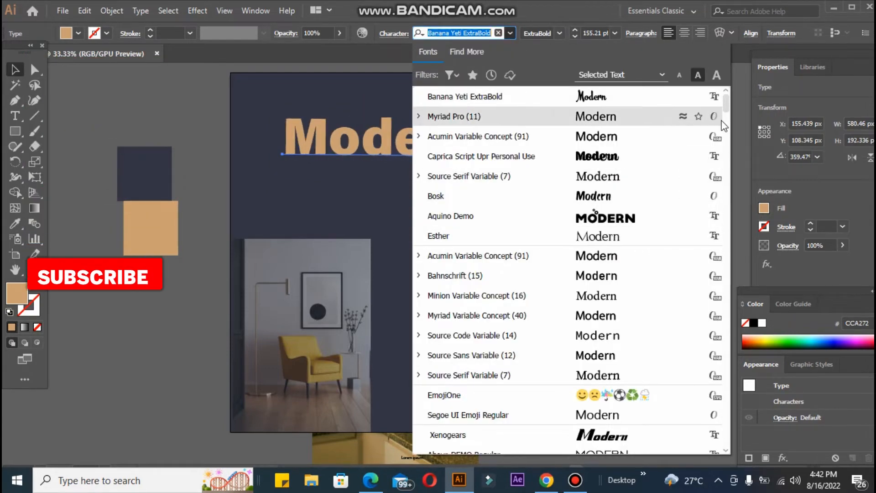
mouse_move(726, 108)
left_mouse_down()
mouse_move(736, 160)
mouse_move(728, 164)
left_mouse_up()
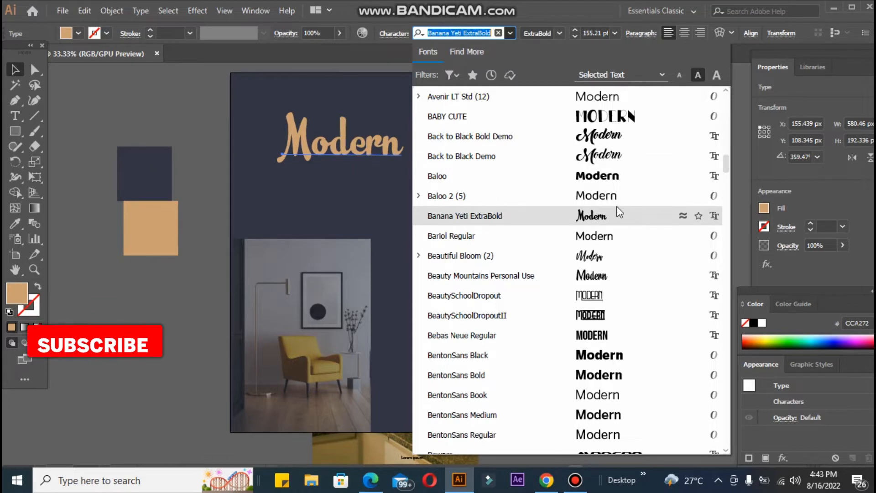
left_click_drag(726, 167, 727, 187)
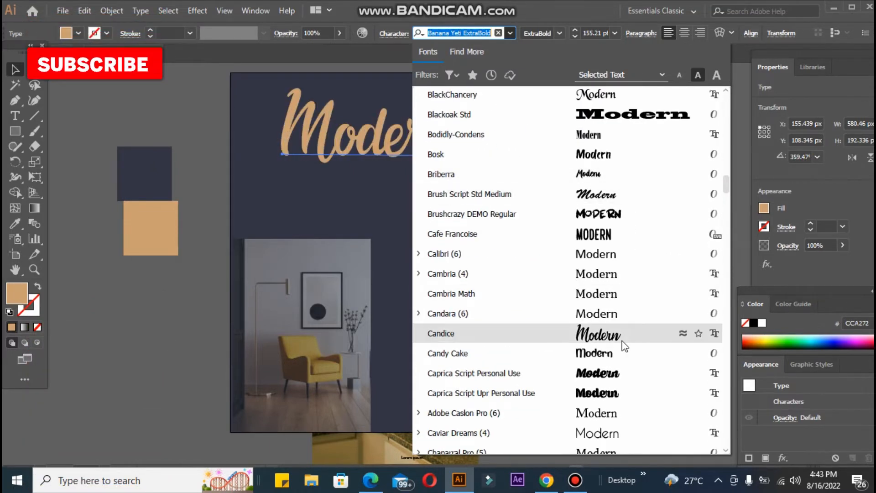
scroll(727, 180, "up", 6)
left_click_drag(727, 180, 730, 200)
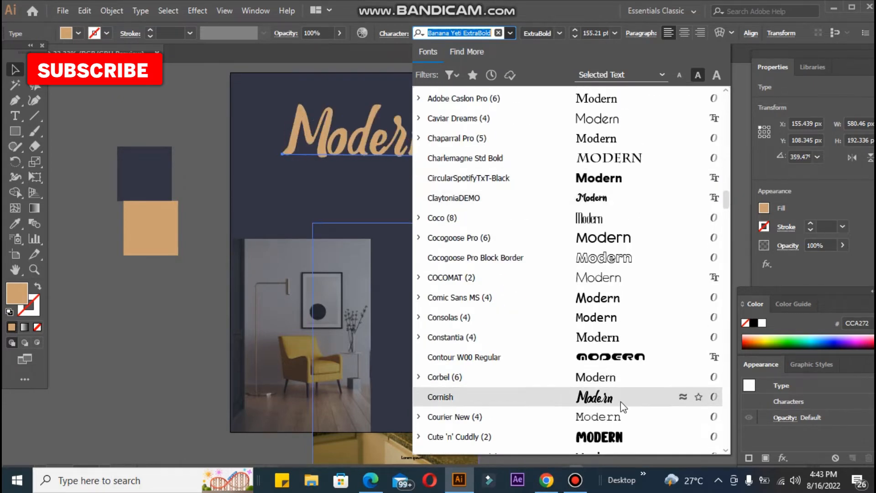
left_click_drag(726, 198, 728, 244)
scroll(596, 141, "up", 1)
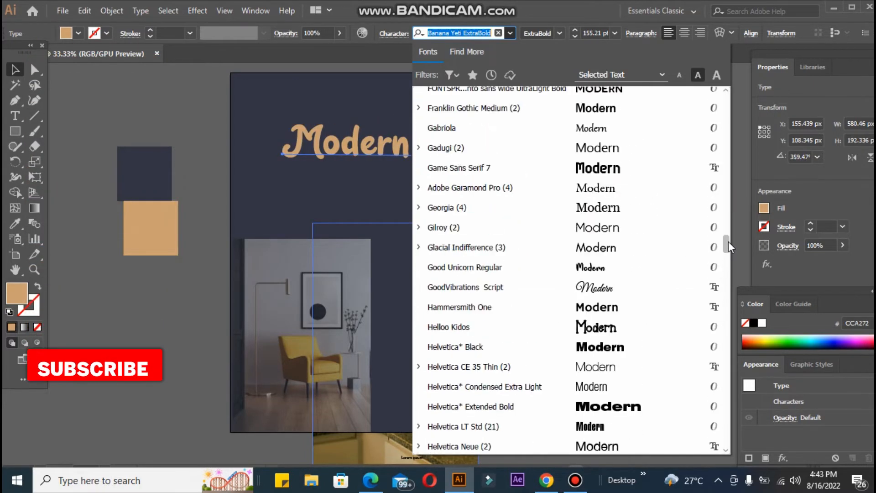
left_click(606, 131)
- Resize "Modern" to about 176 pt above the armchair photo and shift the oval image slightly left to meet the text
left_click_drag(416, 190, 453, 211)
left_click_drag(366, 154, 355, 146)
left_click_drag(441, 205, 432, 179)
left_click_drag(353, 142, 359, 155)
left_click_drag(456, 183, 441, 183)
left_click(394, 143)
left_click_drag(413, 120, 436, 103)
left_click_drag(324, 147, 324, 158)
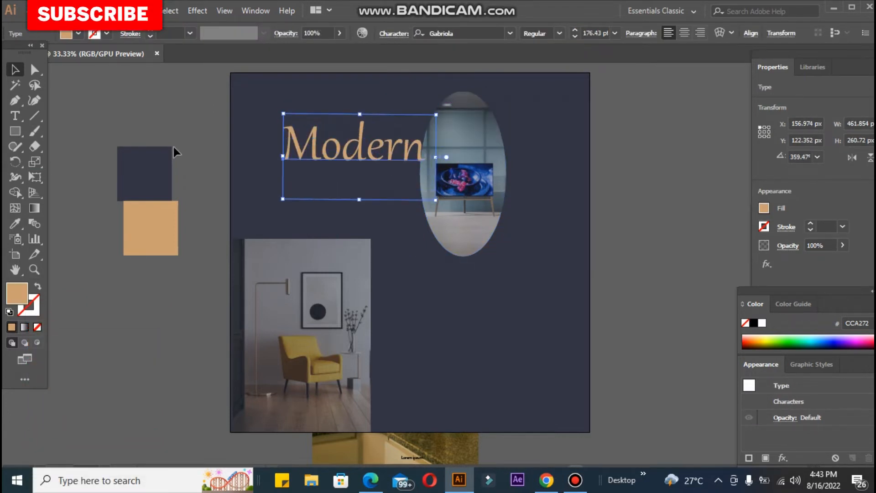
- Add the text "Furniture" in Gabriola directly beneath "Modern" and scale it to about 215 pt
left_click(15, 116)
left_click(160, 104)
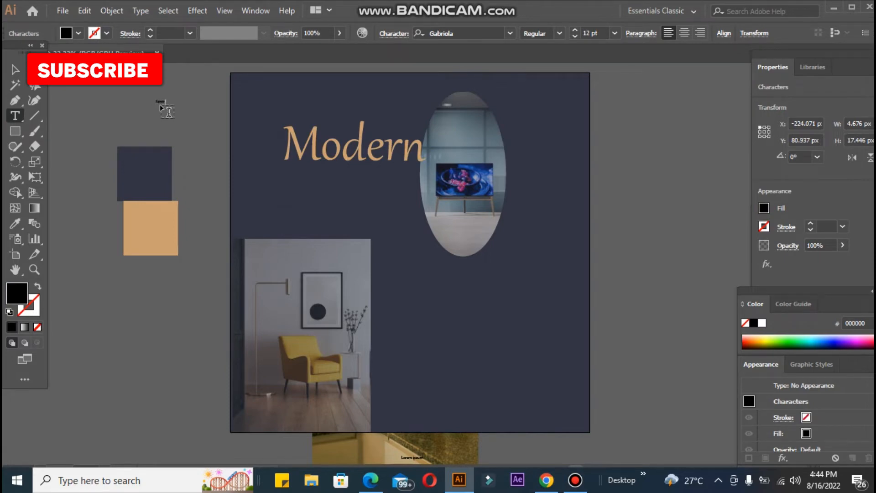
key("Escape")
left_click_drag(232, 160, 466, 353)
left_click_drag(250, 217, 320, 205)
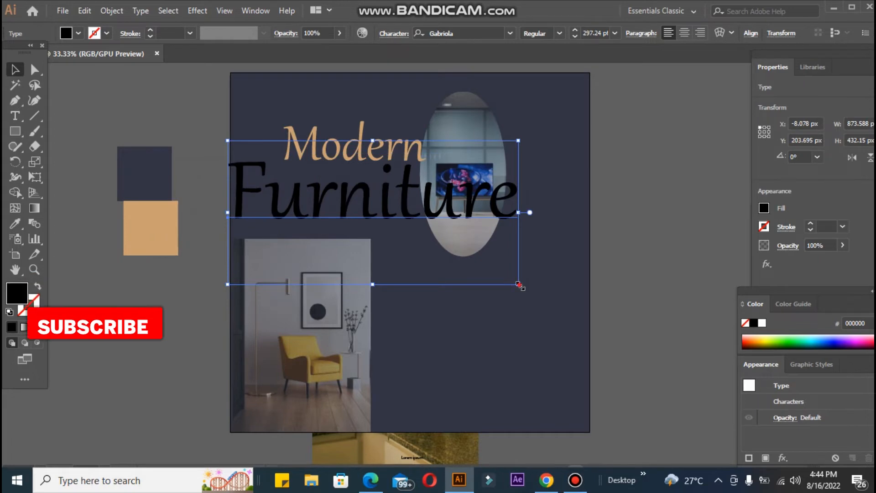
left_click_drag(518, 284, 438, 244)
mouse_move(347, 182)
left_mouse_down()
mouse_move(367, 188)
mouse_move(360, 187)
left_mouse_up()
- Fill "Furniture" with the tan swatch's colour and move it slightly down from "Modern"
left_click(16, 225)
left_click(151, 228)
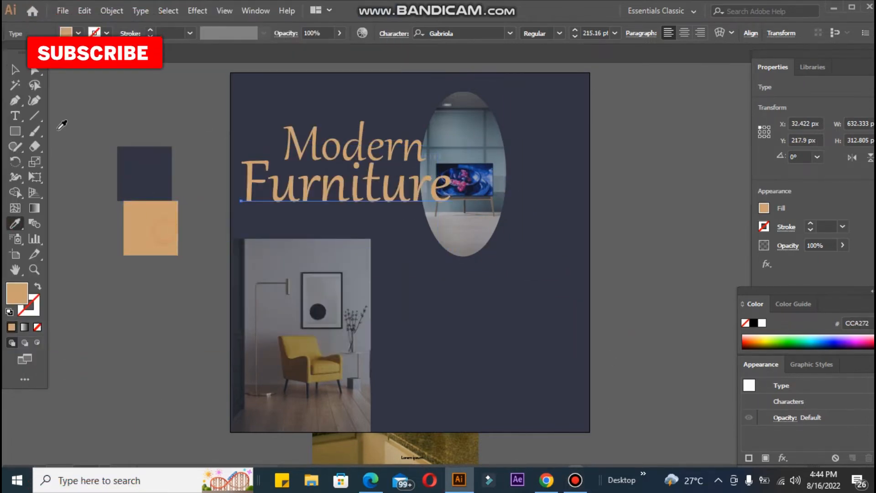
left_click(15, 69)
left_click(248, 201)
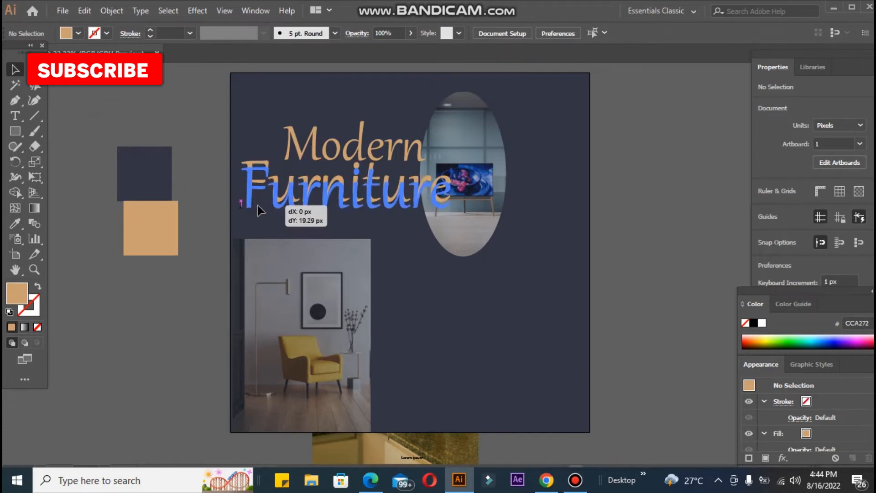
- Align "Modern" and "Furniture" on their horizontal centres and scale both words down together
left_click(294, 143)
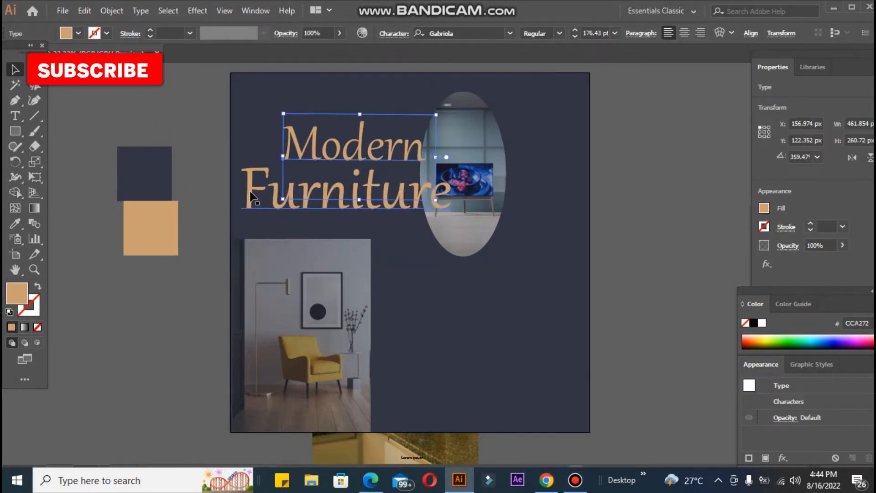
left_click(299, 162)
left_click(723, 33)
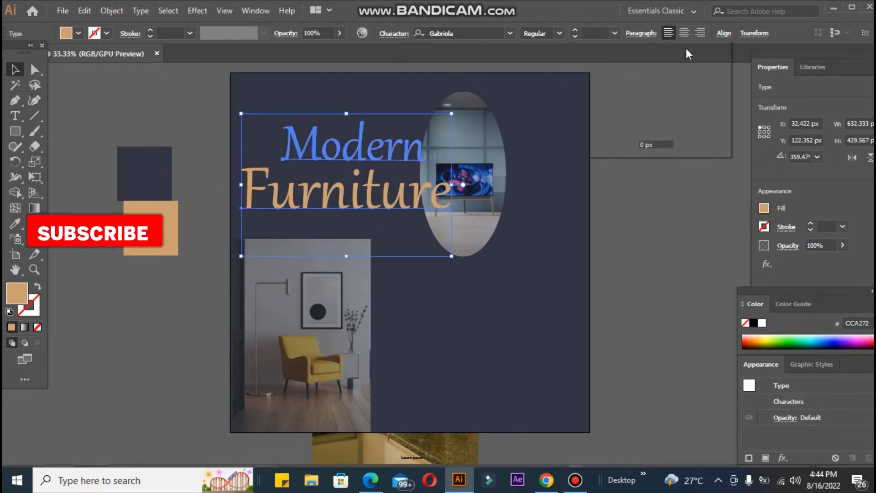
left_click(621, 68)
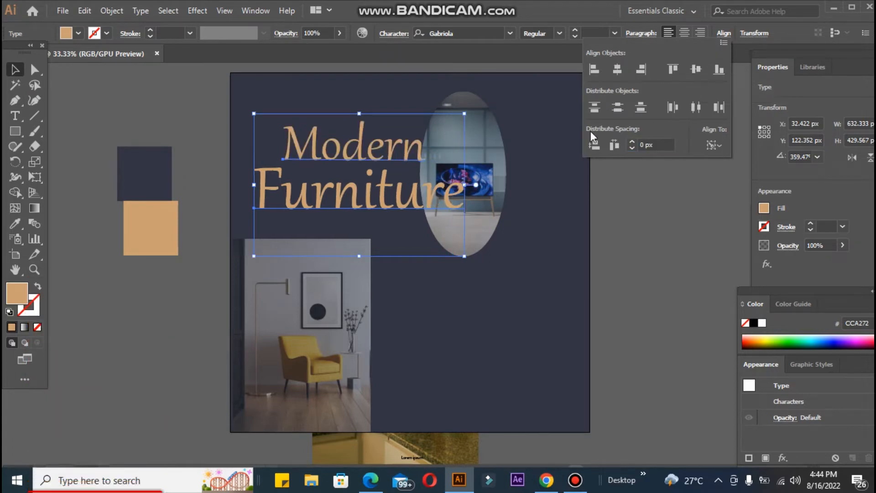
left_click_drag(252, 114, 307, 139)
left_click(169, 120)
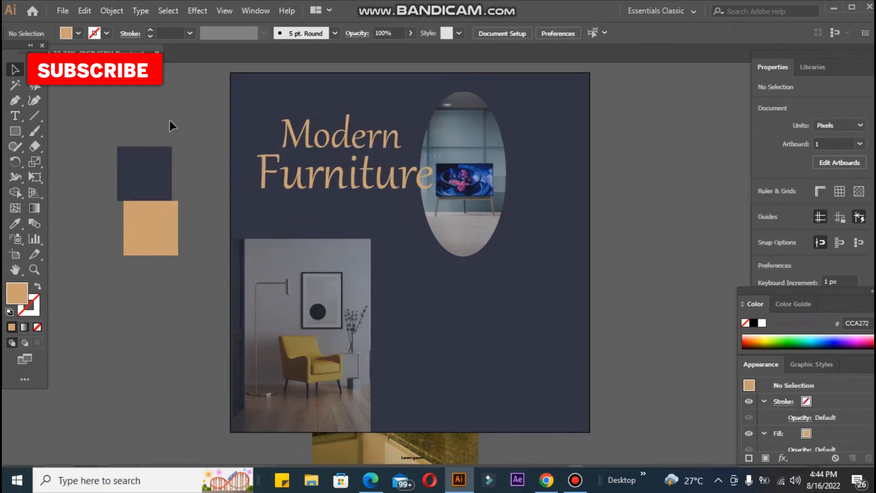
- Move "Furniture" slightly down and enlarge it so it overlaps the oval image's lounge TV
left_click(271, 185)
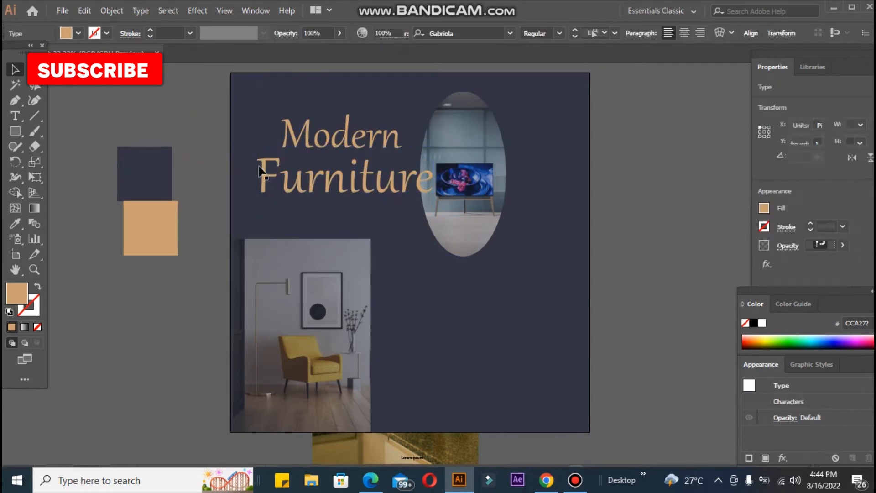
left_click_drag(263, 180, 247, 188)
left_click(200, 156)
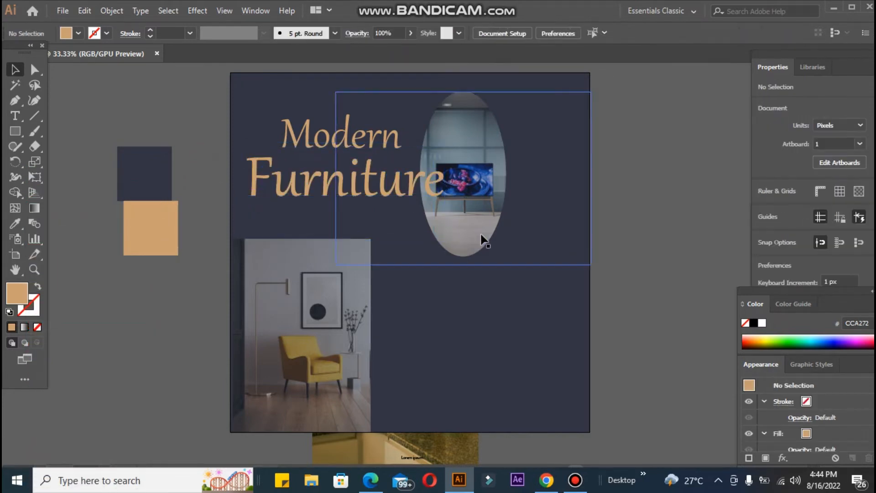
- Try a 3 pt tan outline on the oval lounge photo
left_click(491, 242)
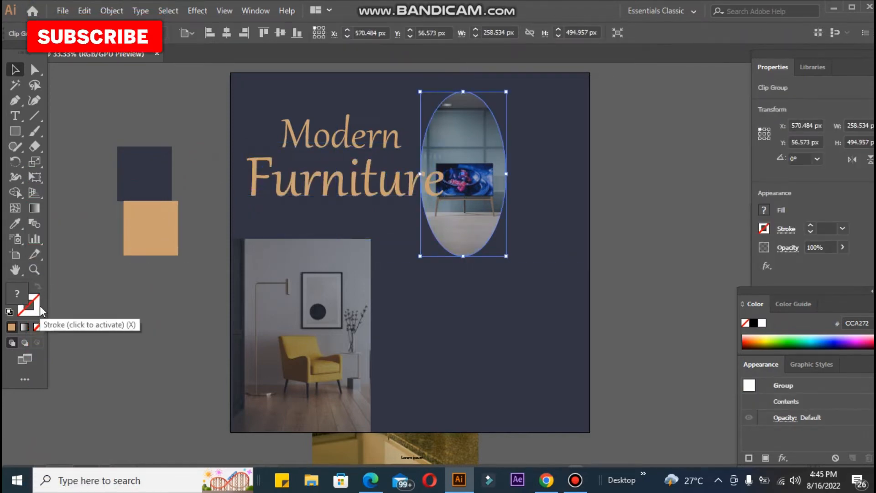
left_click(53, 322)
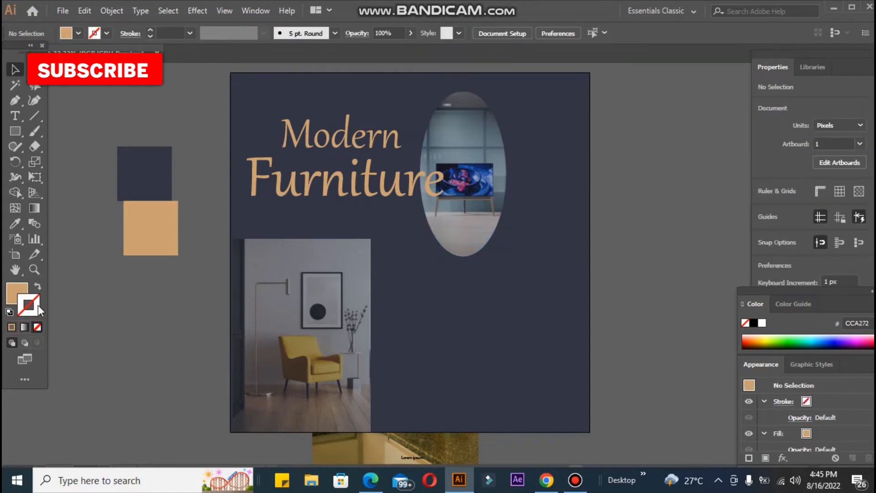
left_click(444, 247)
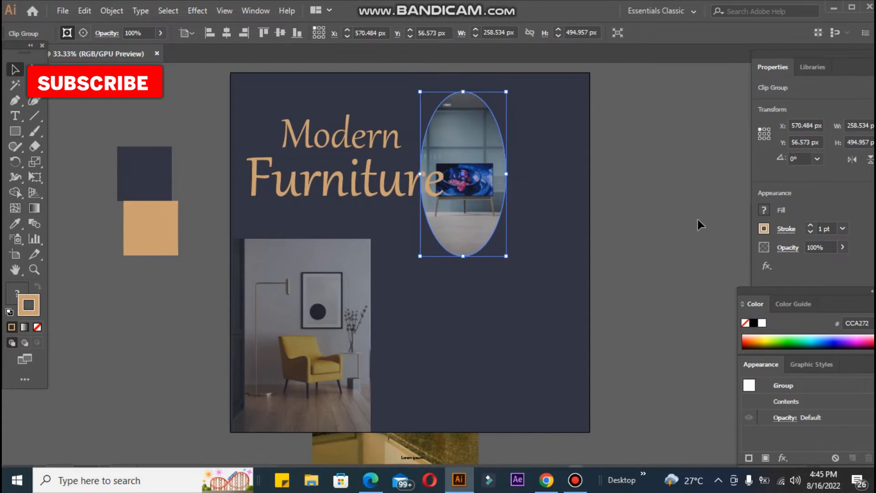
left_click(811, 226)
left_click(810, 226)
left_click(811, 226)
left_click(710, 267)
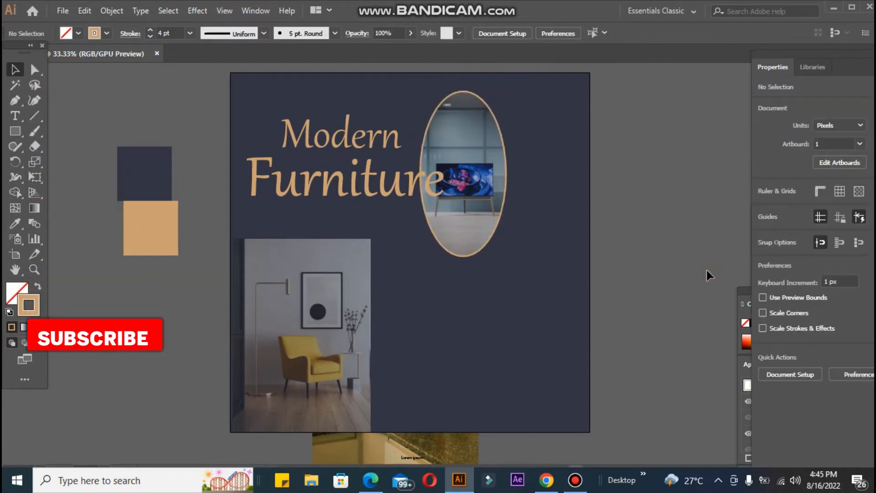
key("ctrl+z")
left_click(168, 270)
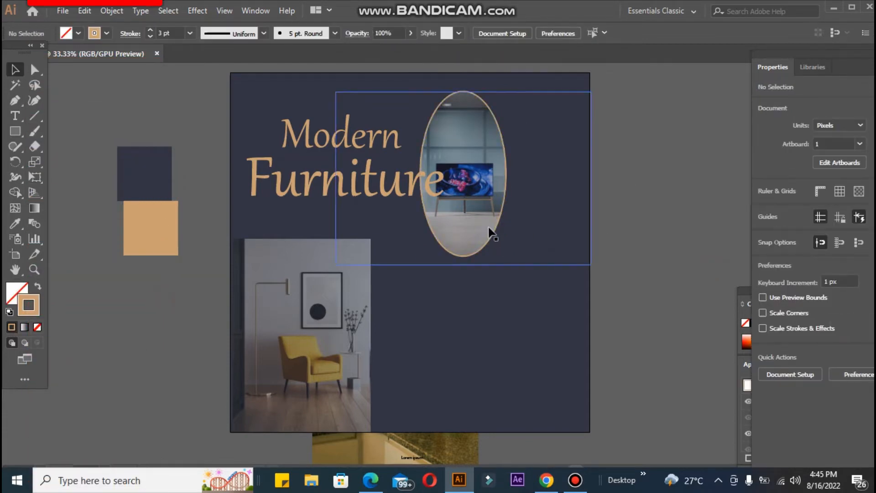
- Remove the oval photo's outline, shifting it slightly right and down, and nudge "Furniture" and "Modern" slightly down
left_click_drag(496, 231, 472, 217)
left_click(186, 303)
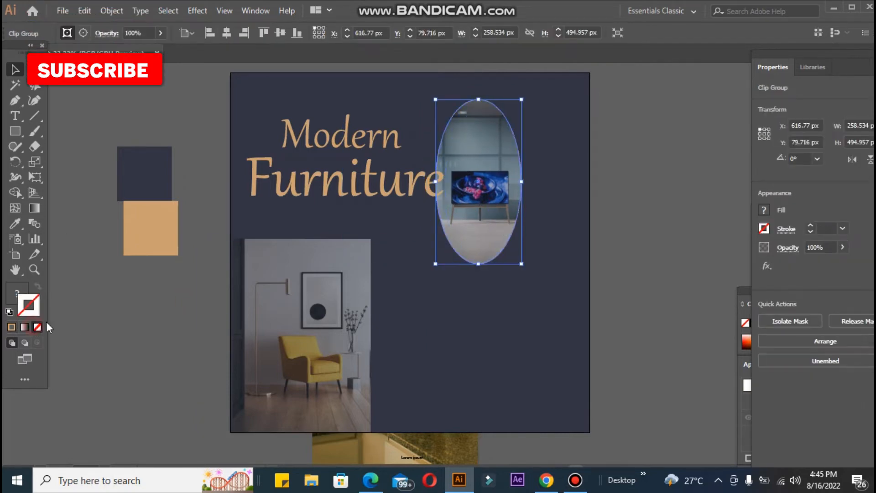
left_click(204, 287)
left_click_drag(311, 184, 310, 190)
left_click_drag(323, 138, 323, 147)
left_click(169, 107)
- Add the two-line text "LOGO HERE" in Gabriola outside the artboard at 32 pt with 28 pt leading
left_click(117, 108)
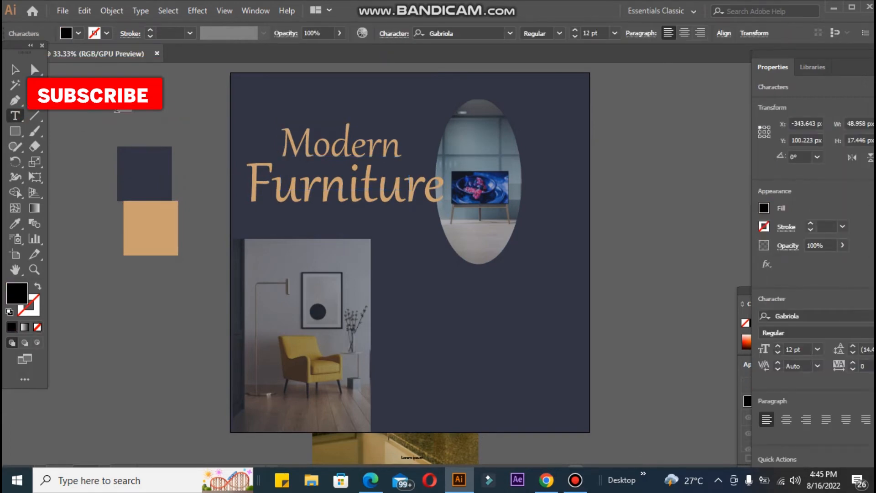
type("LOGO")
key("Return")
type("HERE")
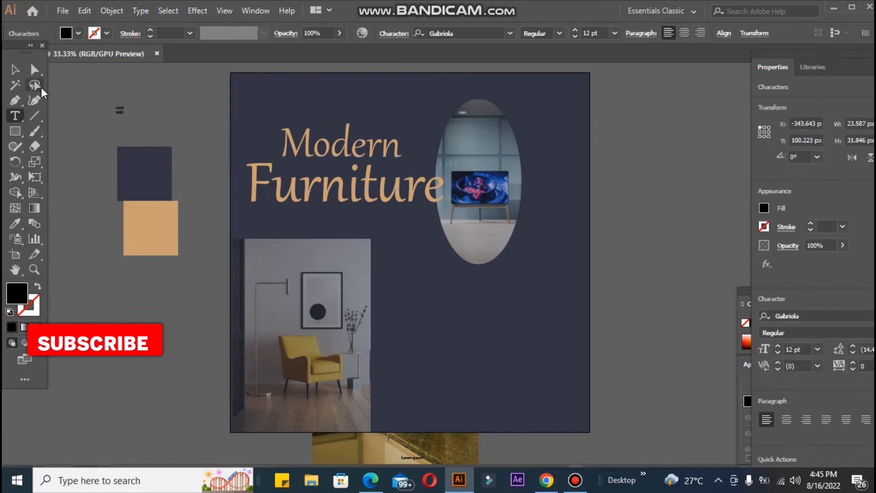
left_click(14, 70)
left_click_drag(126, 117, 143, 139)
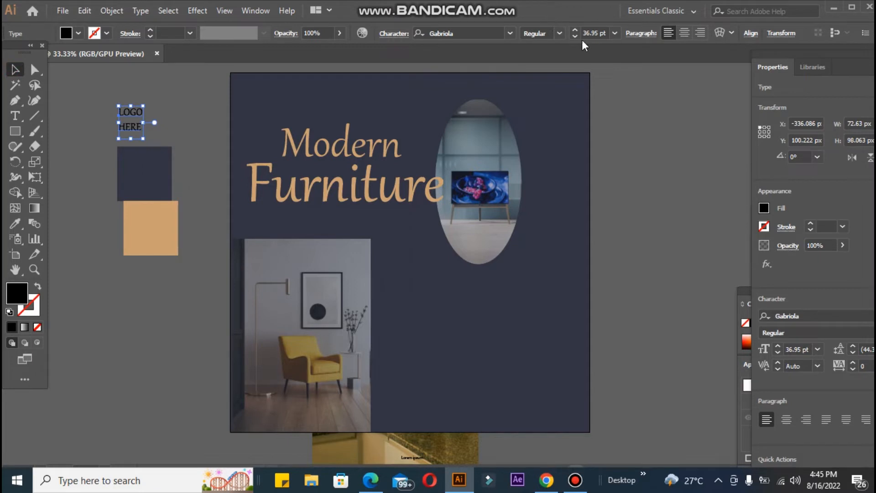
left_click(391, 35)
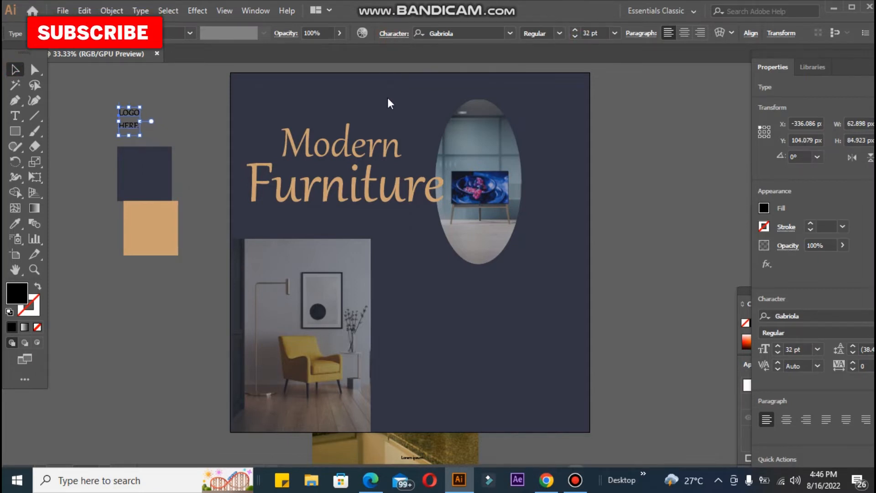
left_click(359, 97)
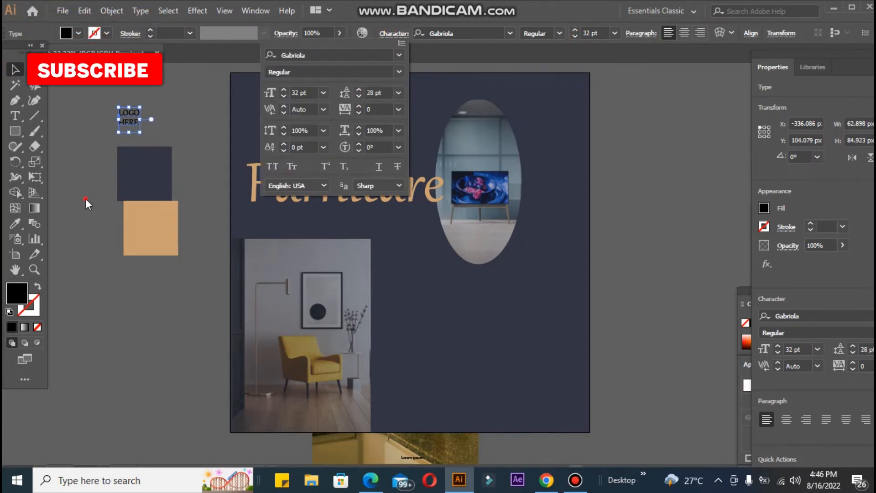
- Place "LOGO HERE" in the post's upper-left corner at about 40 pt in white, and nudge the oval photo slightly down
left_click(126, 119)
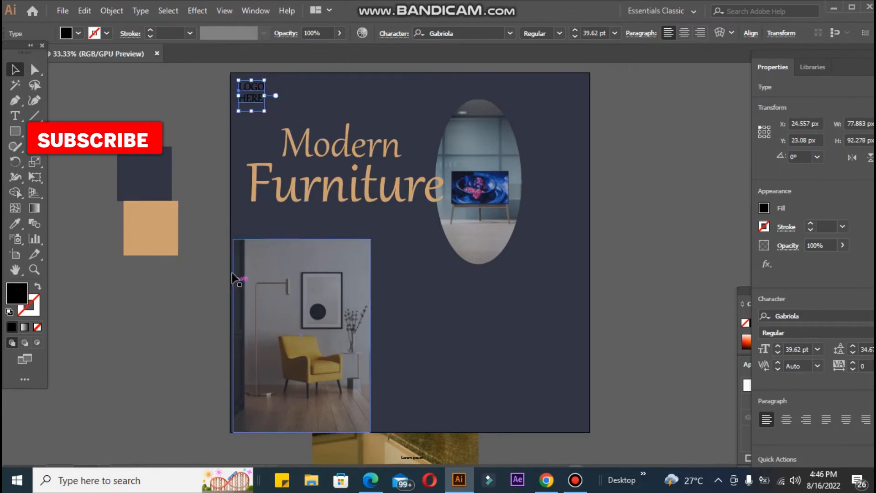
double_click(19, 297)
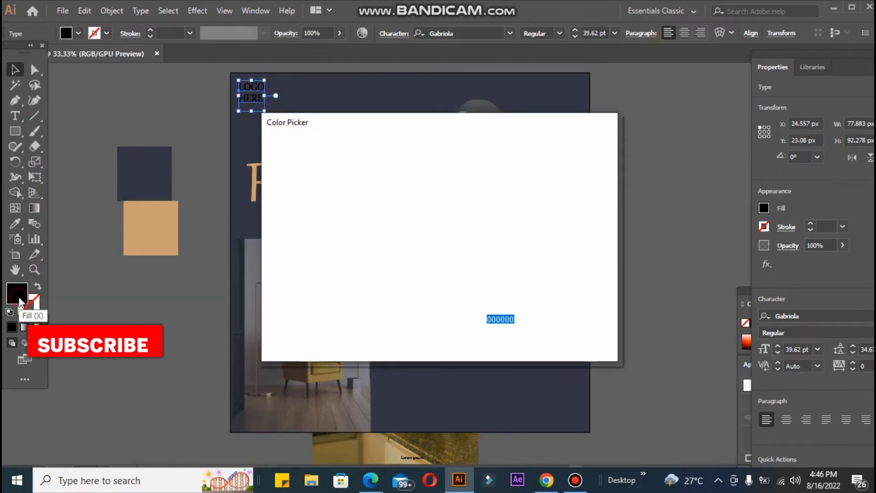
left_click(273, 163)
left_click(163, 136)
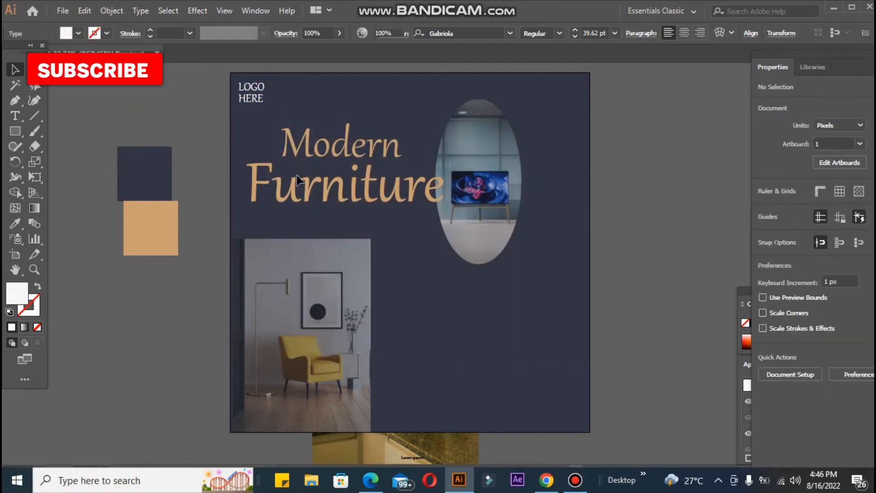
left_click_drag(515, 208, 516, 214)
left_click(577, 212)
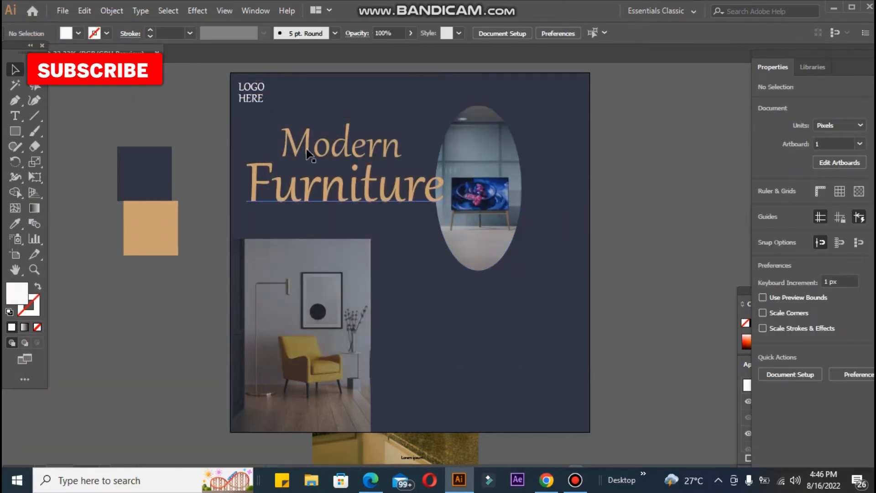
- Change "Modern" to Myriad Pro, scale it down to about 131 pt and move it slightly down
left_click(347, 110)
left_click(502, 34)
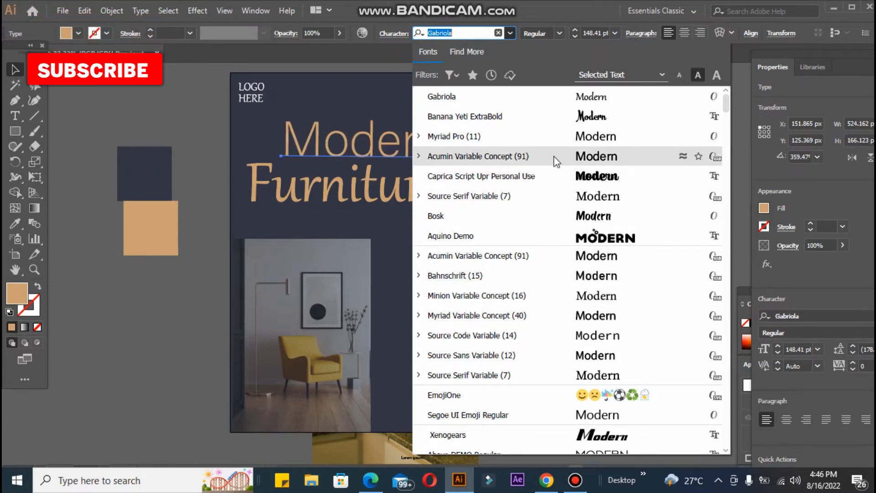
left_click(554, 135)
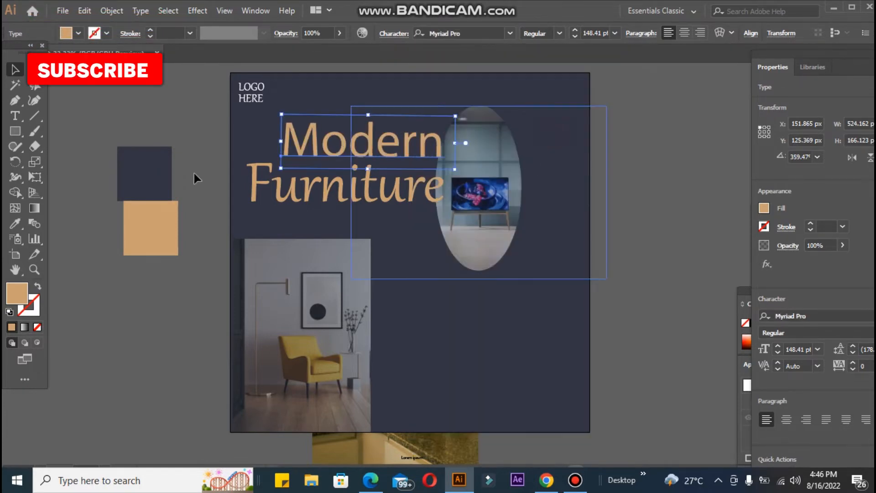
left_click_drag(446, 166, 434, 162)
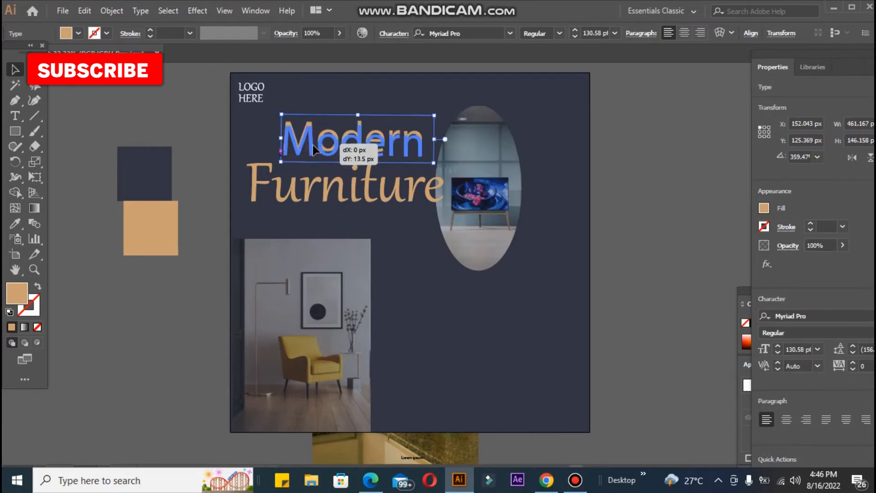
left_click_drag(314, 149, 314, 150)
- Move "Furniture" slightly left and align it with "Modern" on their horizontal centres
left_click(265, 198)
left_click(273, 191)
left_click(299, 149, "shift")
left_click(724, 33)
left_click(618, 72)
left_click(620, 225)
left_click_drag(265, 197, 251, 198)
left_click(309, 151)
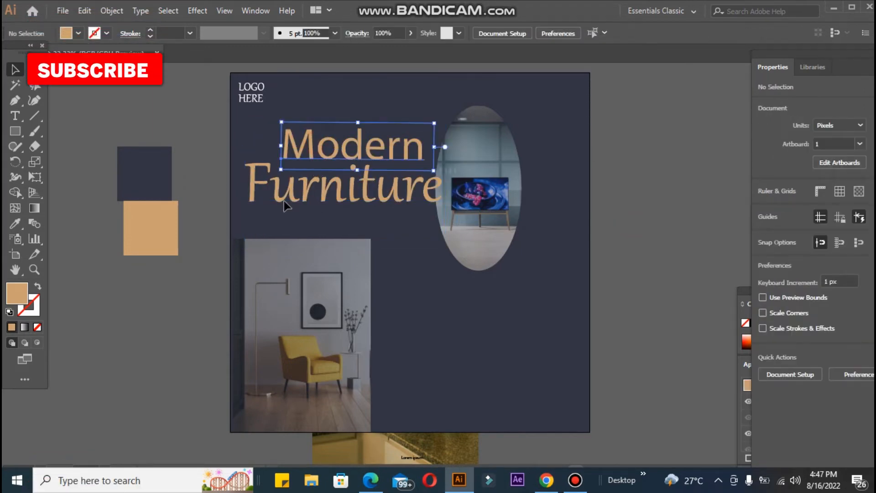
left_click(284, 201, "shift")
left_click(720, 33)
left_click(618, 72)
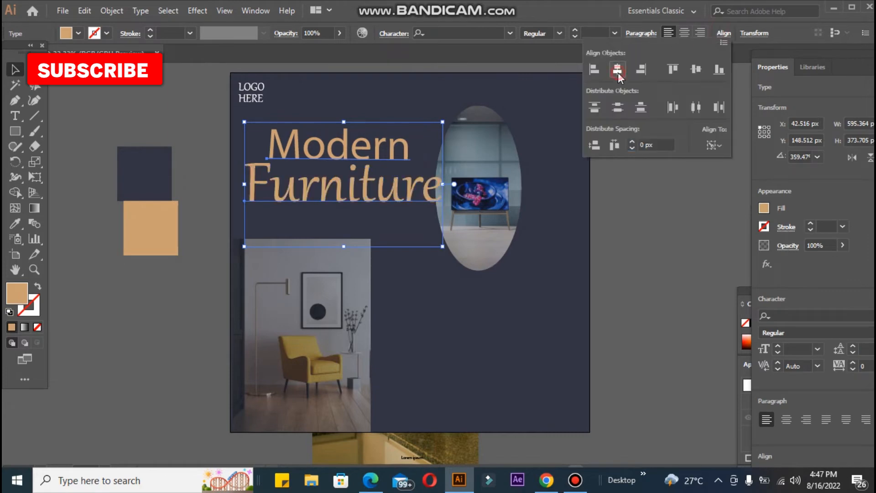
left_click(631, 213)
- Enlarge "Furniture" to about 219 pt and shift it slightly down, with its left edge in line with the logo text
left_click_drag(274, 182, 268, 182)
left_click_drag(439, 148, 451, 140)
left_click_drag(293, 185, 293, 194)
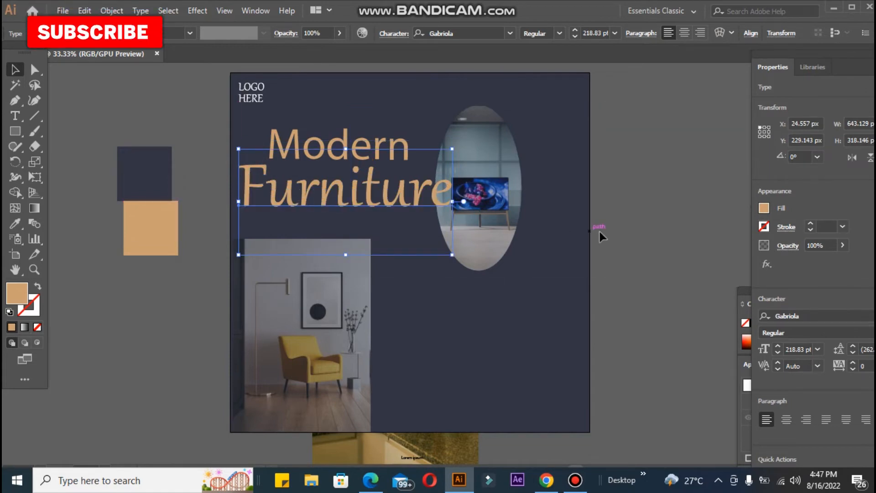
left_click(615, 227)
left_click(405, 167)
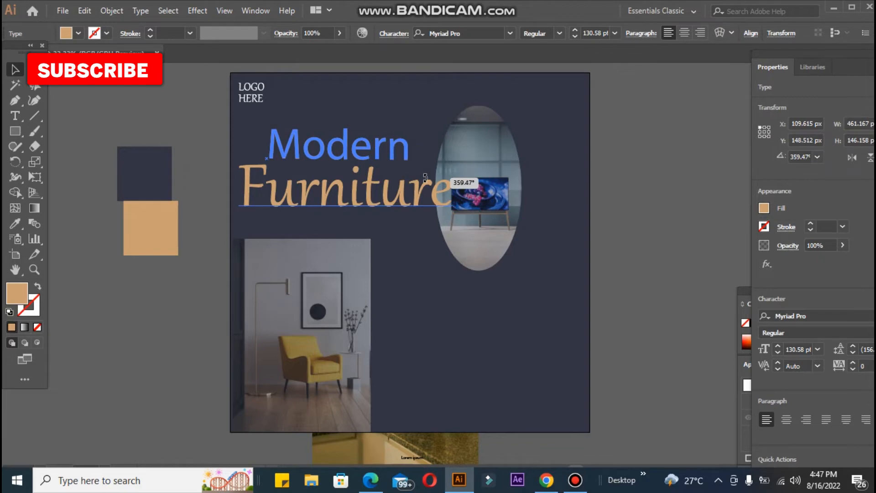
left_click(596, 229)
- Add the three-line text "This classic furniture will enhance the beauty of your home." in 32 pt Myriad Pro outside the artboard
left_click(113, 288)
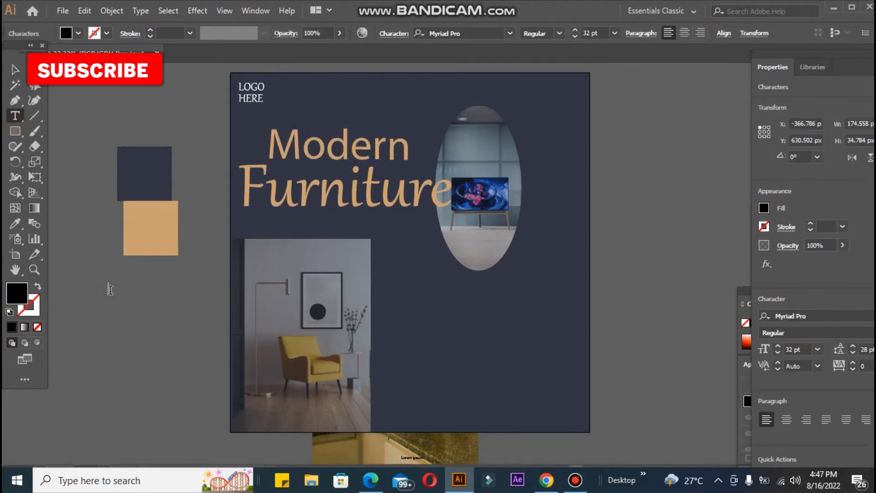
type("This cls")
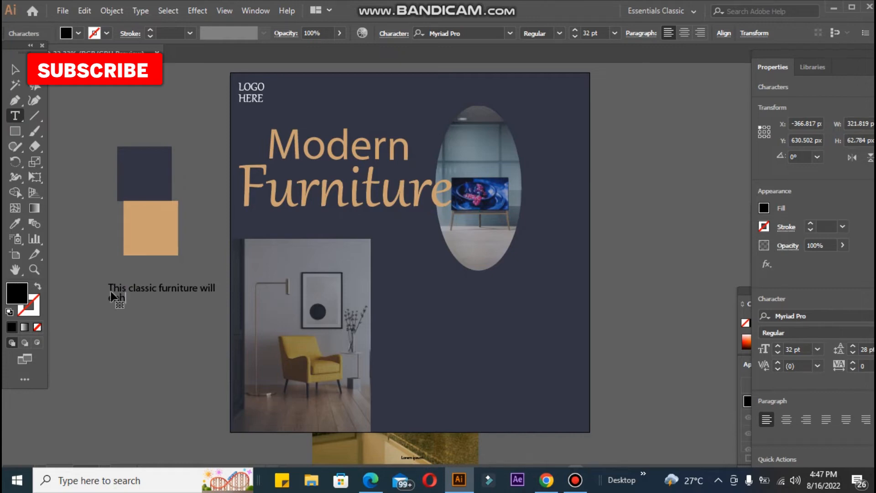
type("he beuty")
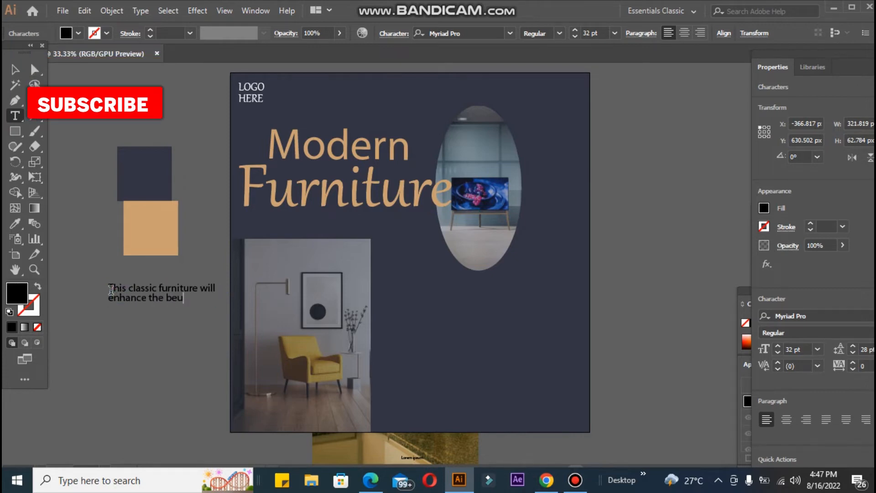
key("BackSpace")
key("BackSpace")
key("BackSpace")
type("auty of your")
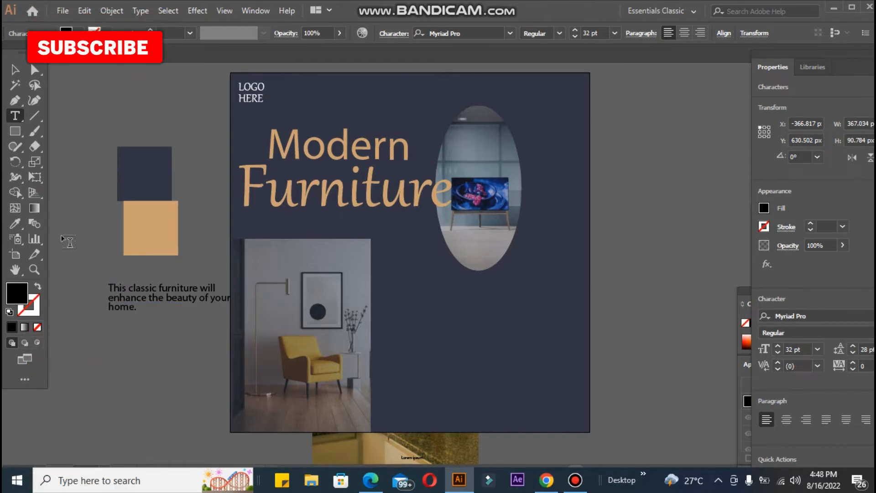
- Place the tagline below the oval photo, enlarge it to about 48 pt and fill it with the tan swatch's colour
left_click(16, 69)
left_click_drag(448, 308, 451, 288)
left_click_drag(531, 312, 591, 328)
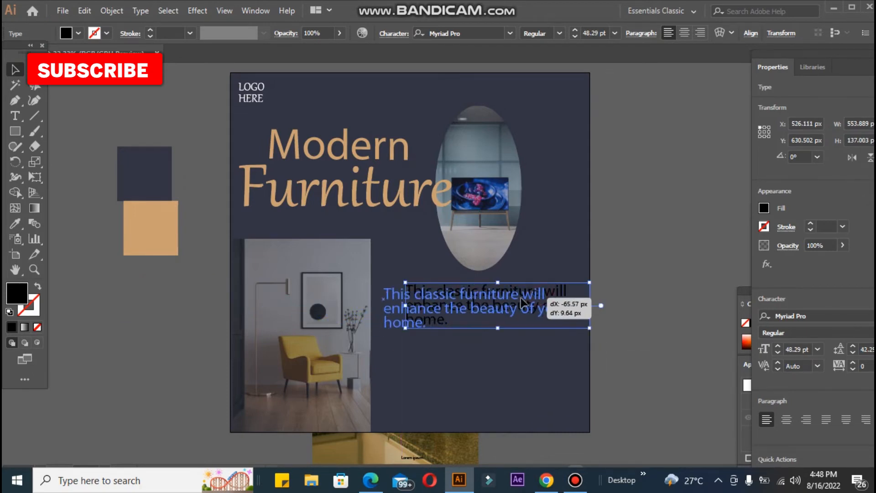
left_click(131, 235)
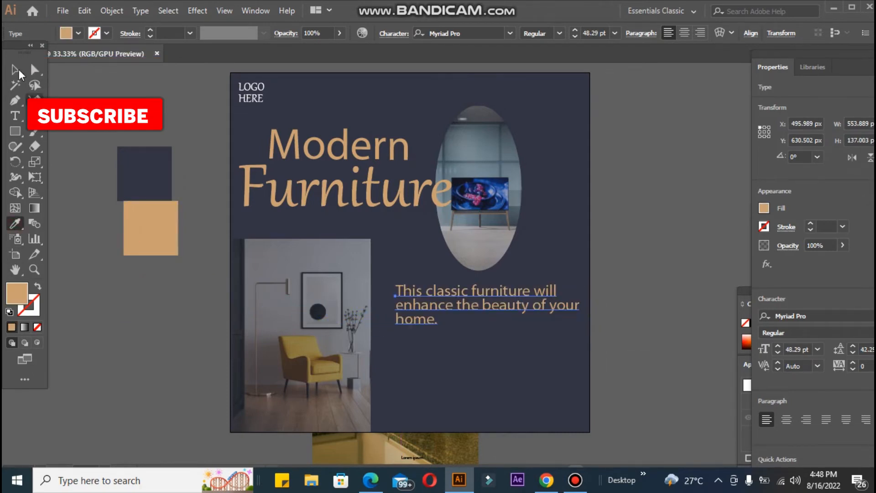
- Set the tagline to 36 pt with centred paragraph alignment and centre it horizontally under the oval photo
left_click(16, 70)
left_click(575, 36)
left_click(575, 37)
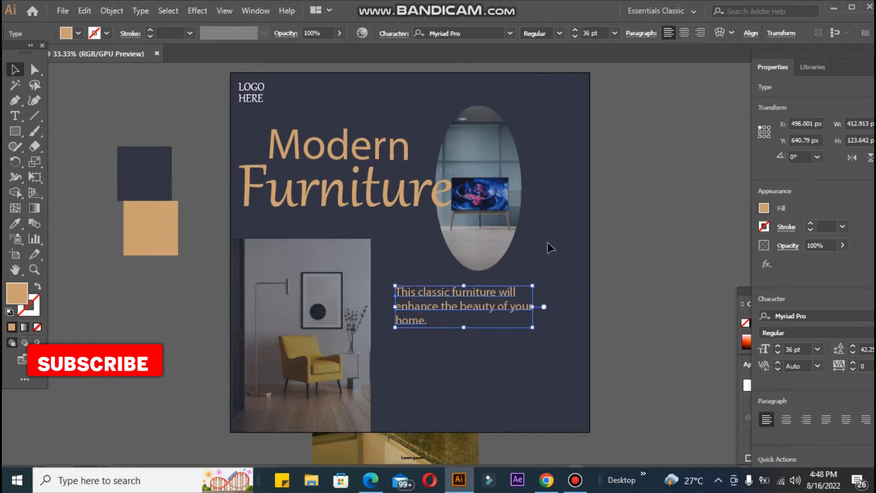
left_click(683, 34)
left_click_drag(403, 292, 478, 294)
left_click(476, 260, "shift")
left_click(216, 32)
left_click(586, 318)
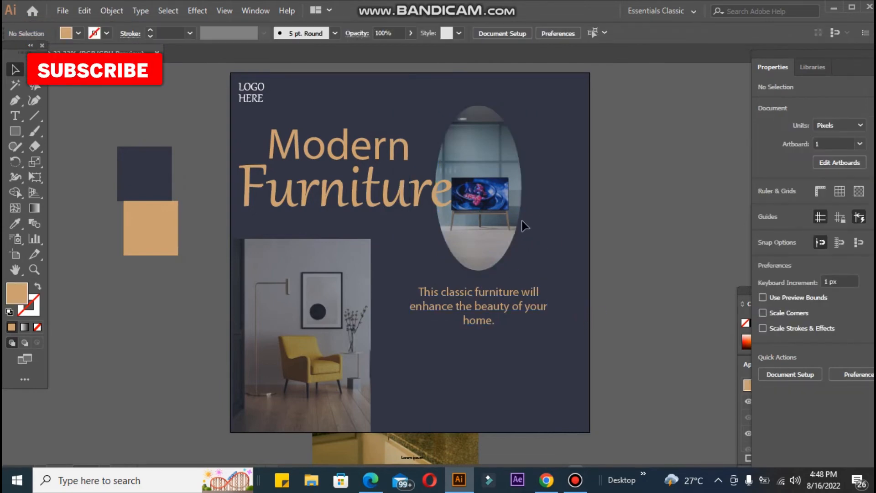
- Draw a tan rectangle about 461 × 212 px beneath the tagline in the post's lower-right area
key("m")
left_click_drag(393, 348, 499, 387)
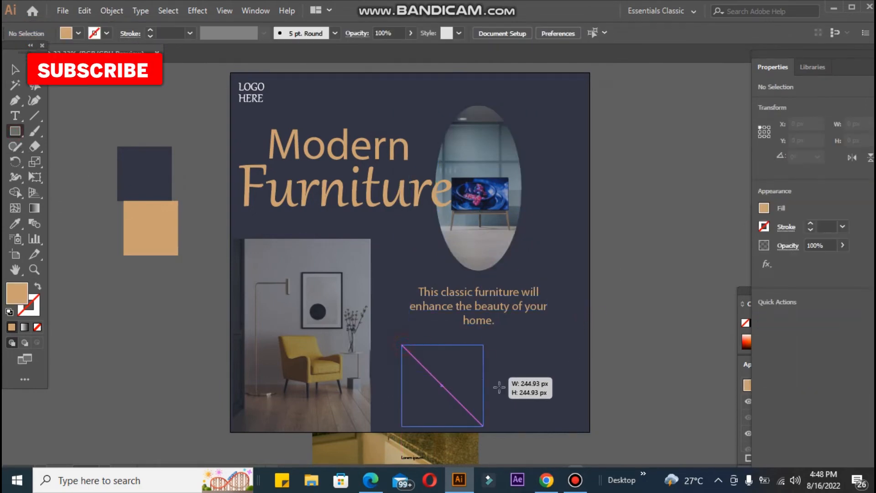
left_click_drag(555, 416, 556, 416)
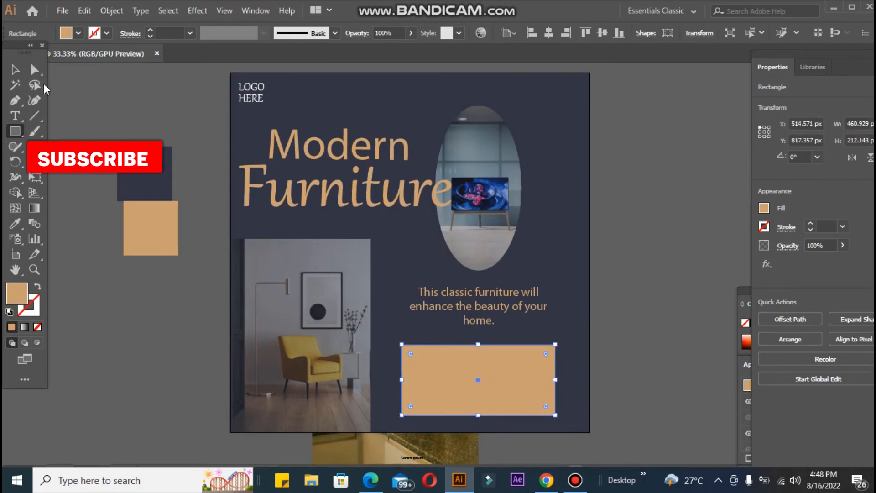
key("v")
left_click(111, 307)
- Add the two-line text "30% OFF" outside the artboard and fill it with the navy swatch's colour
left_click(15, 116)
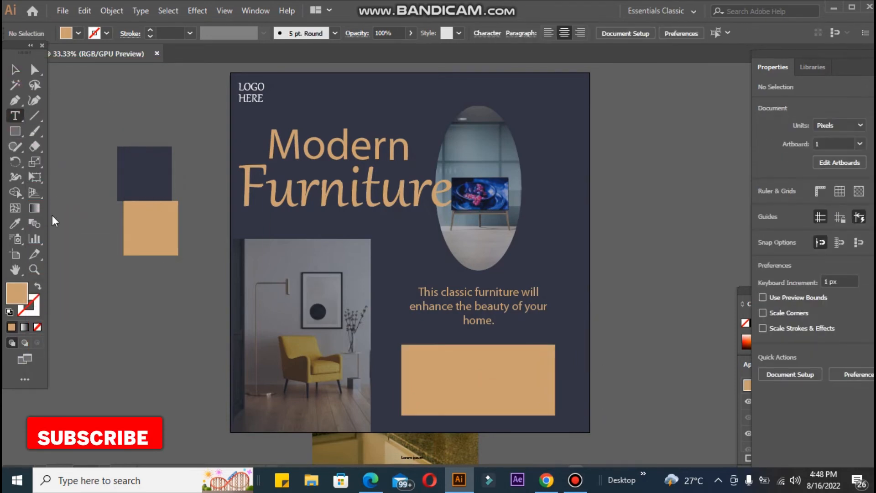
type("30%")
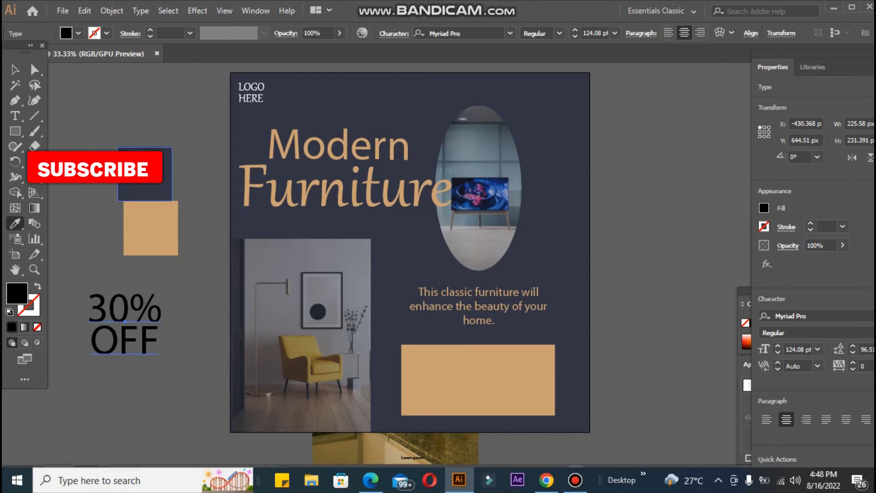
left_click(144, 173)
key("v")
- Set the "30% OFF" text to Myriad Pro Bold and redo the line break before "OFF"
left_click(560, 33)
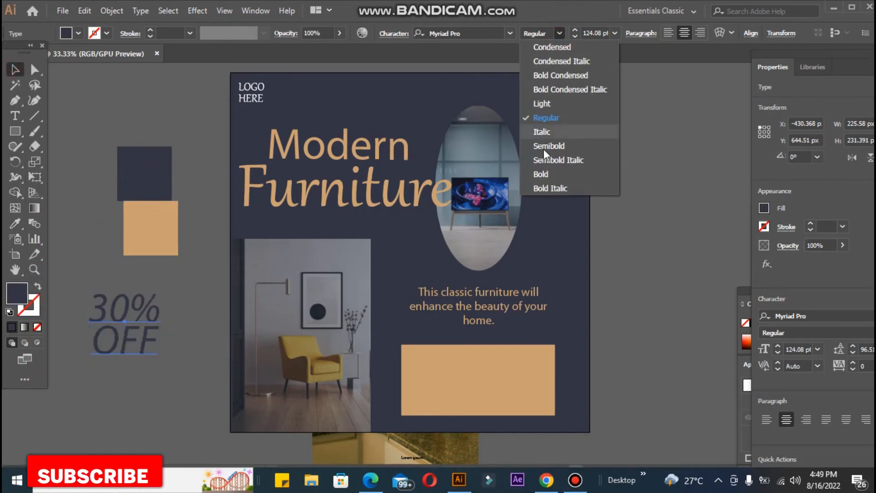
left_click(546, 173)
double_click(94, 345)
key("BackSpace")
key("Return")
left_click(13, 72)
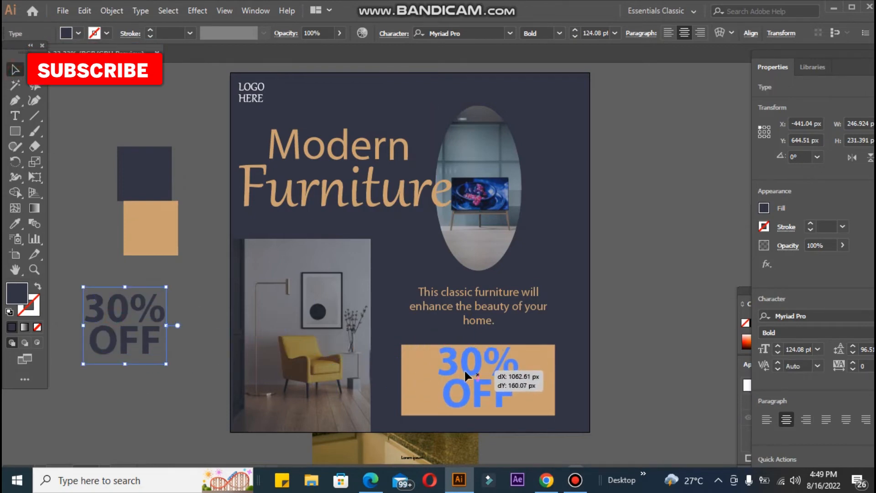
- Place the "30% OFF" text on the tan rectangle, reduce it to about 103 pt and centre it vertically in the box
left_click_drag(465, 374, 461, 376)
left_click_drag(515, 343, 471, 377)
left_click(423, 388)
left_click(471, 351, "shift")
left_click(483, 348)
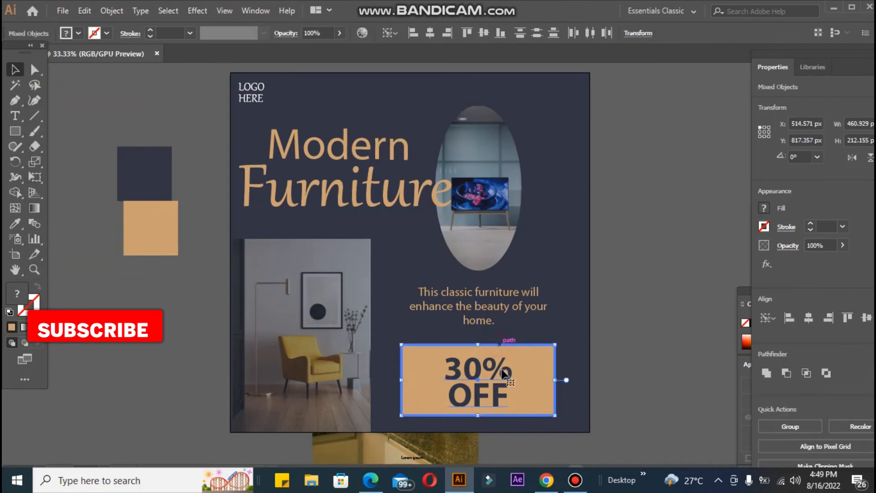
left_click(484, 33)
left_click(618, 287)
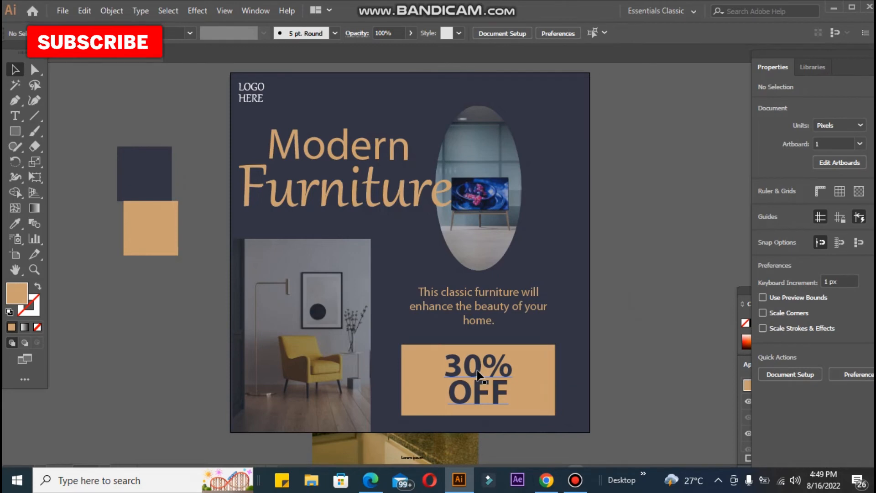
- Change the discount text in the tan box to "25% OFF"
double_click(477, 376)
key("BackSpace")
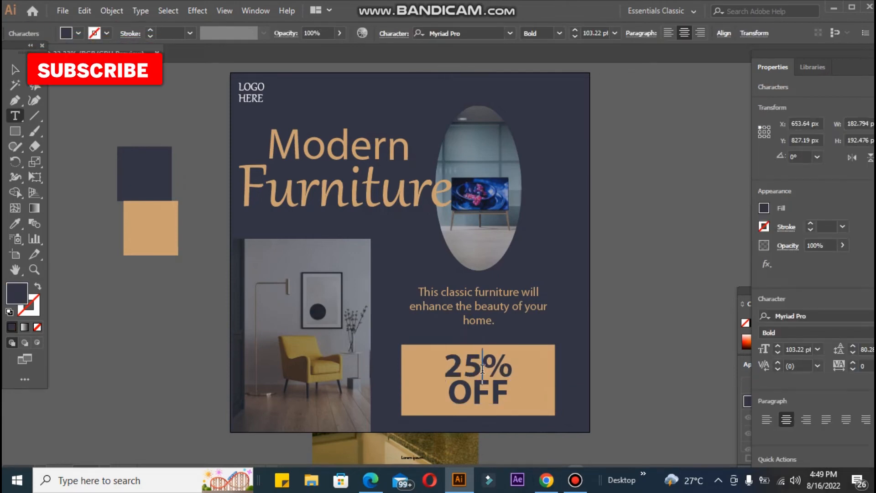
left_click(78, 316)
- Delete the leftover photo and the stray "Lorem ipsum" text below the artboard
left_click_drag(375, 450, 152, 334)
key("Delete")
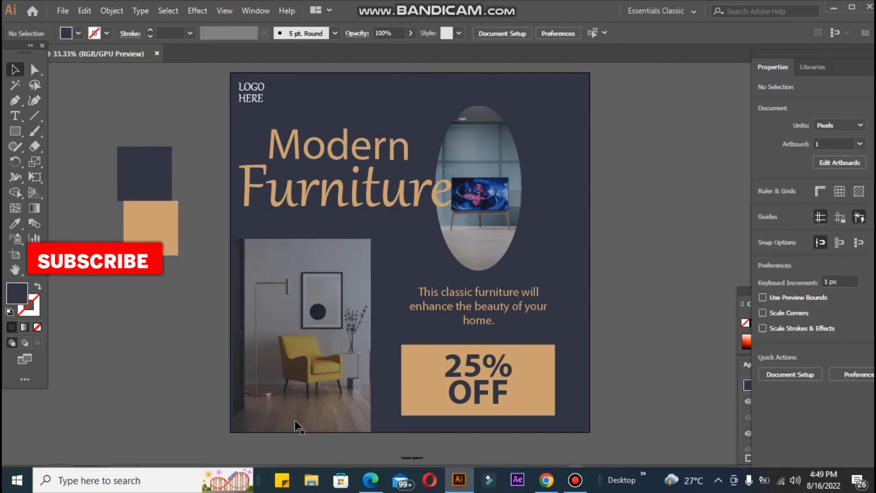
left_click(412, 457)
key("Delete")
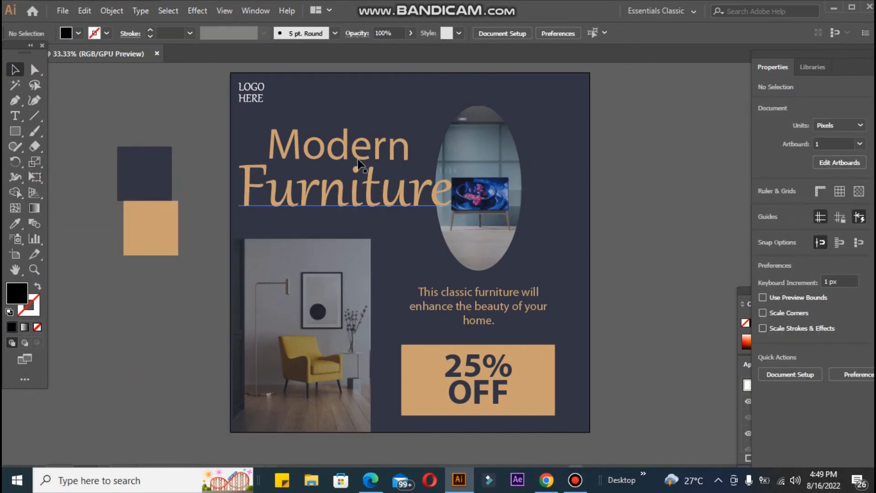
- Try moving the word "Modern" slightly upward, away from "Furniture", and put it back
left_click(651, 218)
left_click_drag(297, 146, 297, 143)
left_click(168, 119)
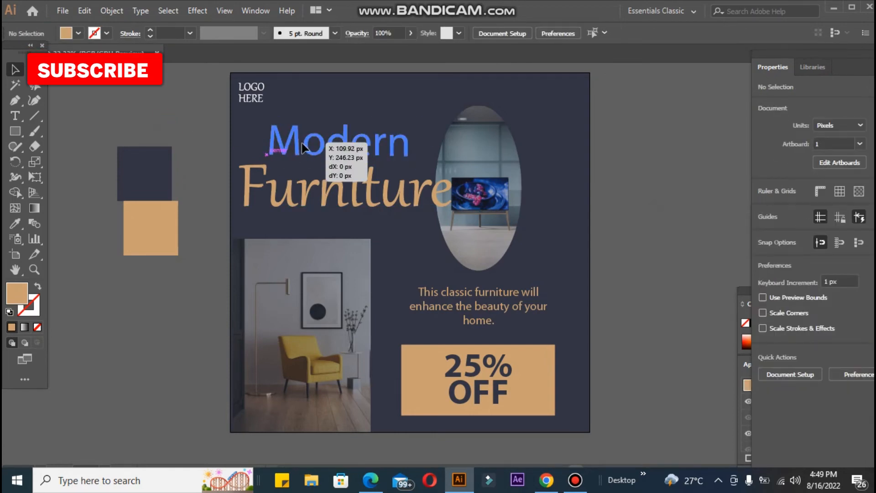
left_click_drag(303, 150, 303, 151)
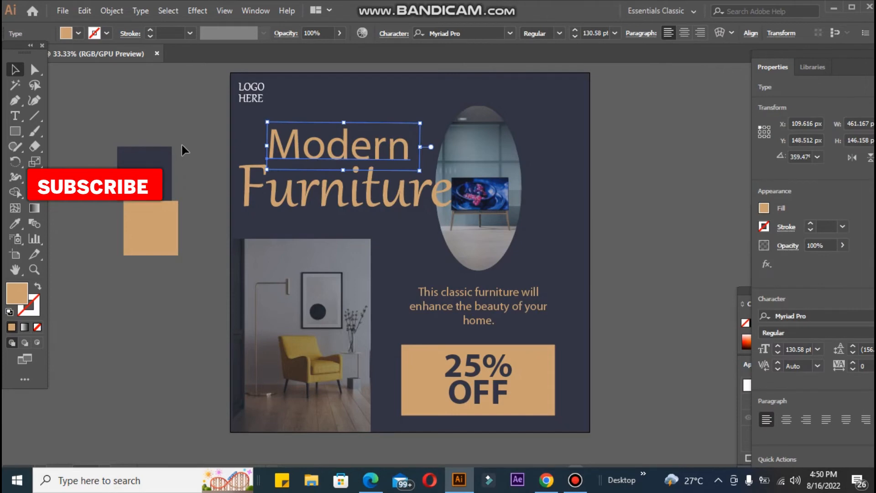
left_click(194, 149)
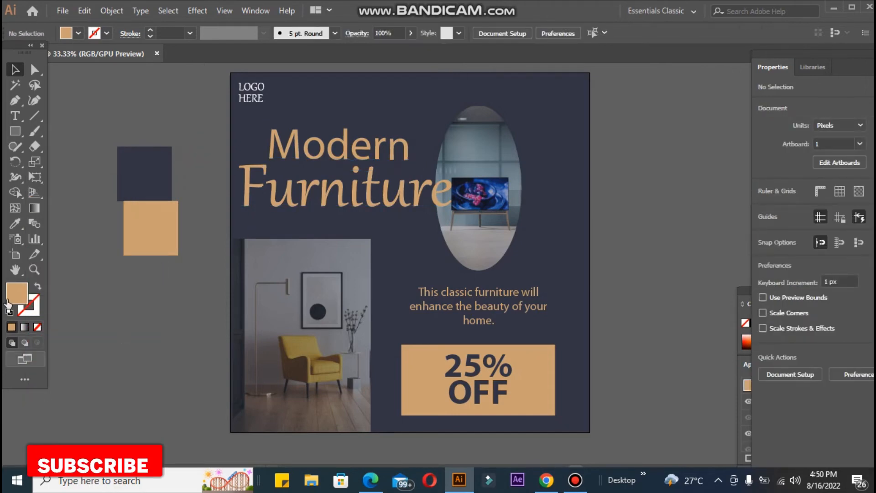
left_click(572, 485)
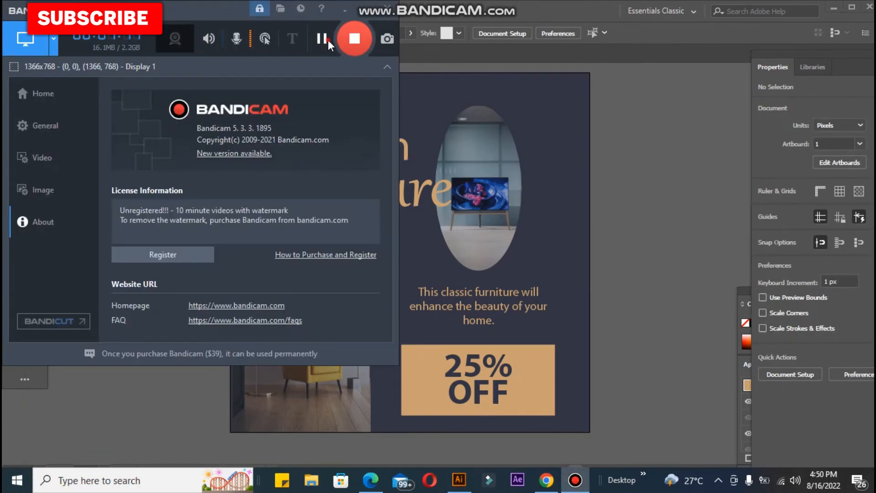
left_click(663, 333)
- Align the left edges of "Modern" and "Furniture" and scale the headline down to about 603 px wide
left_click(324, 143)
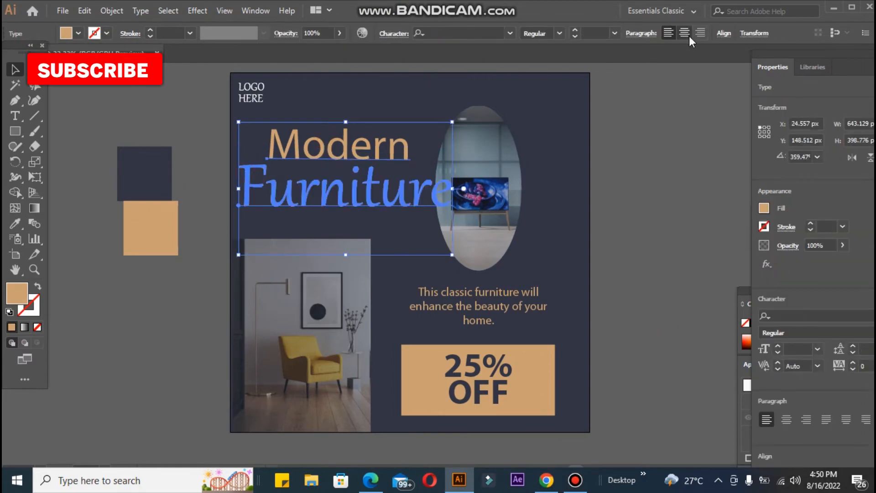
left_click(690, 37)
left_click(666, 39)
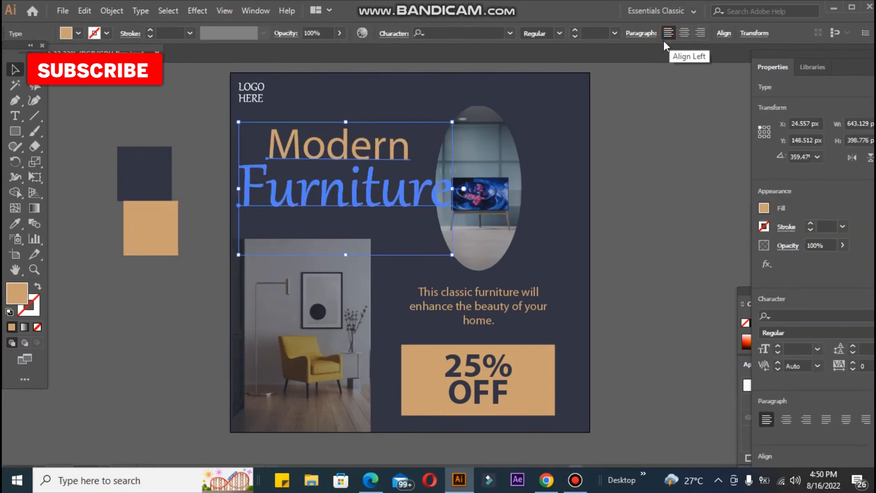
left_click(727, 37)
left_click(593, 115)
left_click_drag(453, 254, 405, 225)
left_click_drag(320, 154, 364, 172)
left_click_drag(449, 144, 482, 120)
left_click_drag(309, 148, 273, 156)
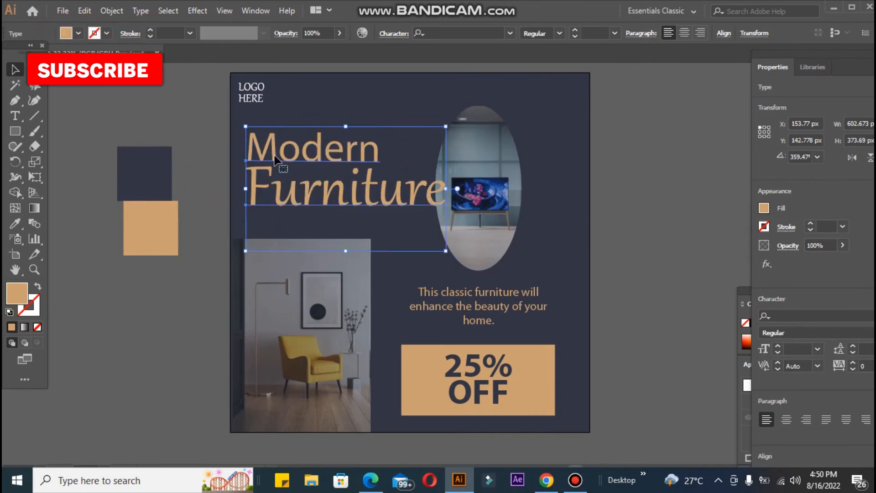
- Change "Furniture" to the Myriad Pro font, scale it down to about 156 pt and fit it directly under "Modern"
double_click(307, 201)
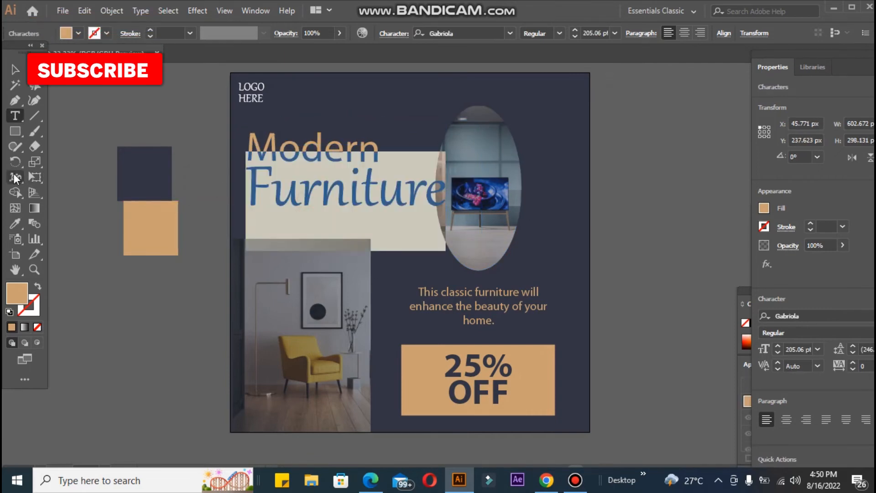
left_click(511, 33)
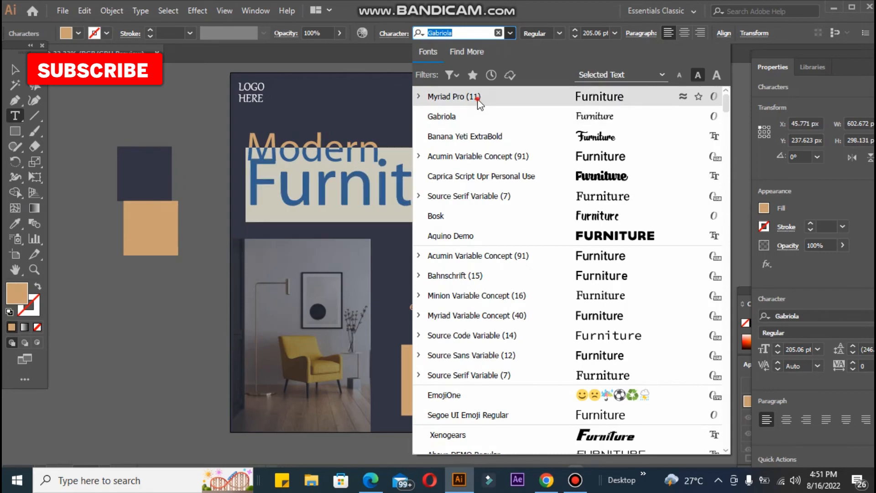
left_click(477, 96)
left_click(15, 70)
left_click(126, 125)
left_click(293, 199)
left_click_drag(505, 222, 443, 214)
left_click_drag(301, 199, 302, 197)
left_click(568, 489)
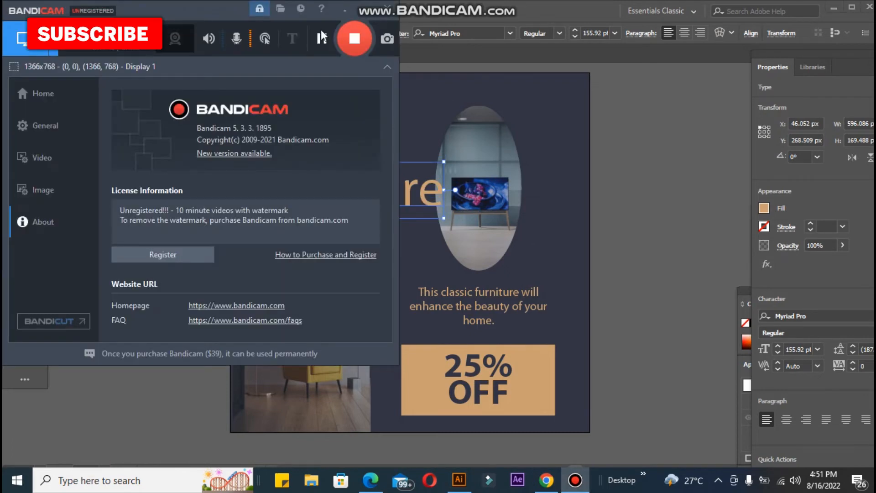
left_click(321, 32)
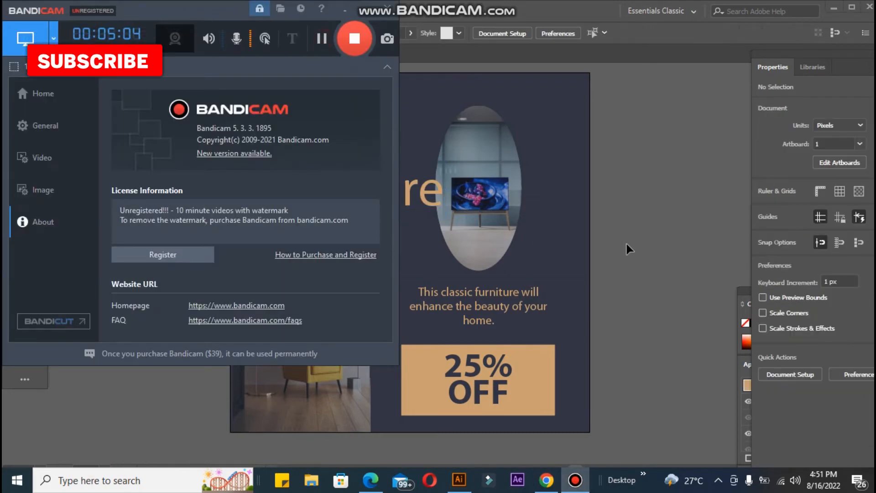
left_click(626, 244)
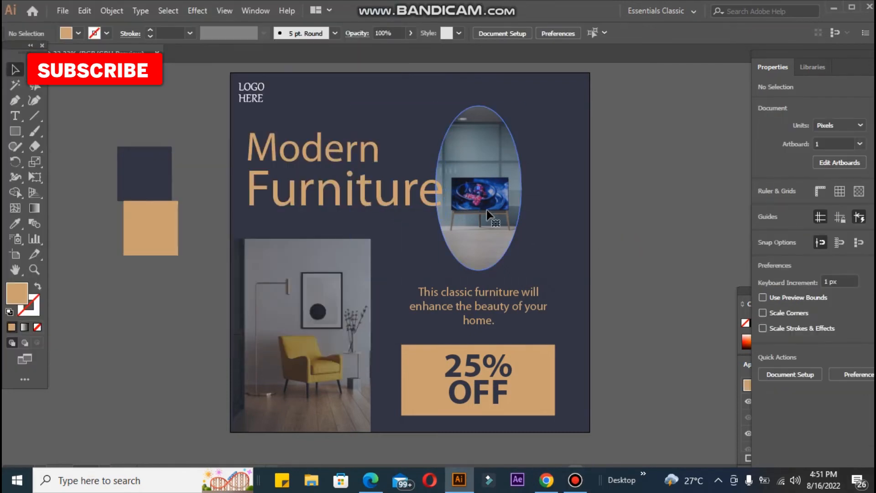
- Shift both headline words right to about X 100 px and set them to Semibold
left_click(487, 214)
left_click(345, 161)
left_click_drag(364, 152, 379, 150)
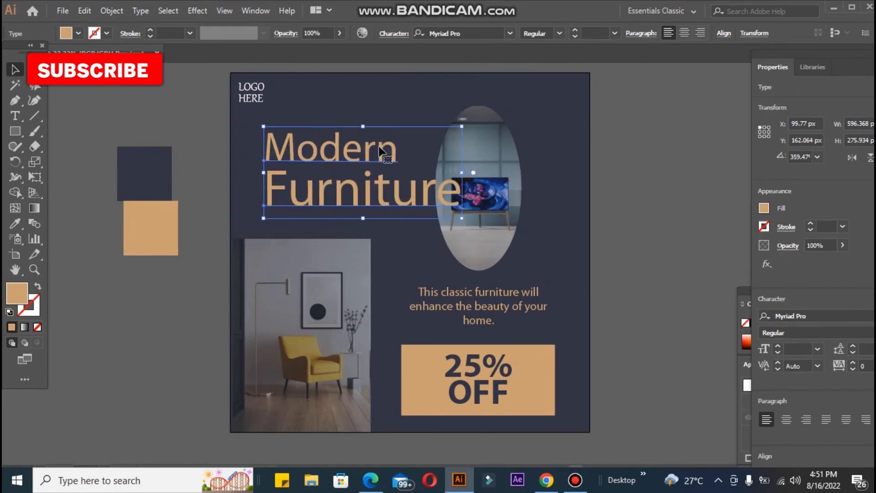
left_click(559, 33)
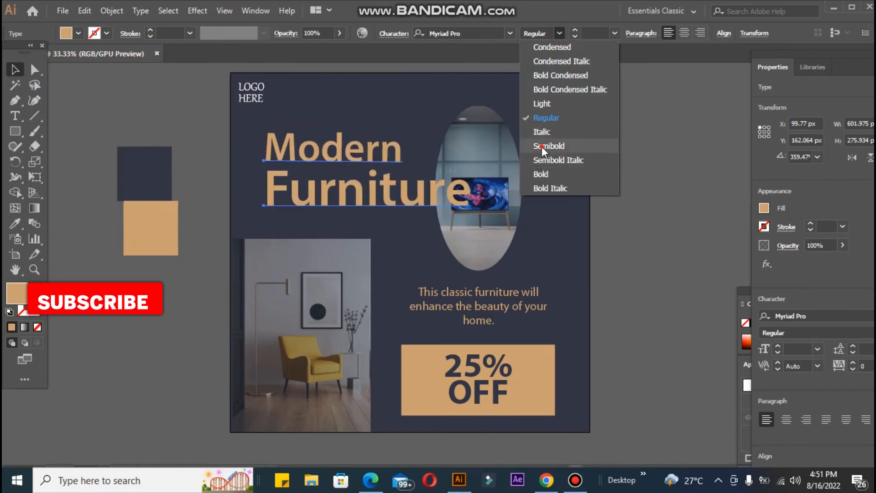
left_click(541, 146)
left_click(598, 199)
- Tighten the tracking of "Furniture" to -62 and nudge the word left so it lines up under "Modern"
double_click(399, 200)
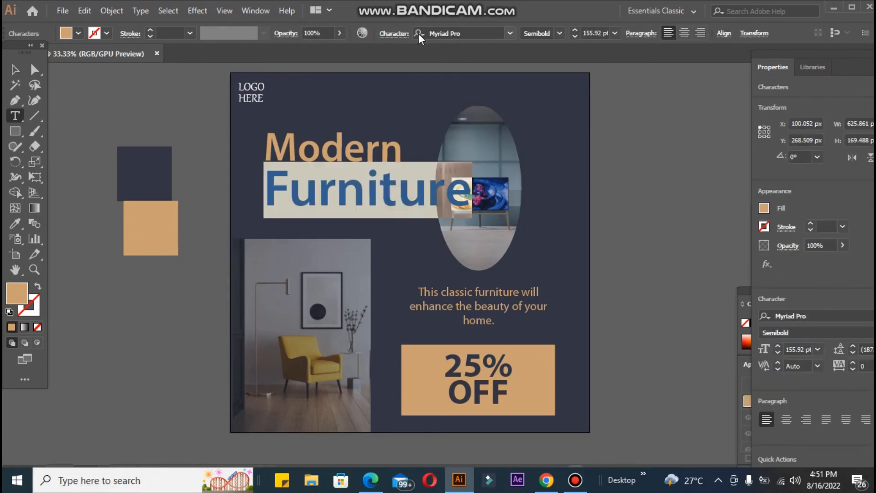
left_click(407, 33)
left_click(358, 113)
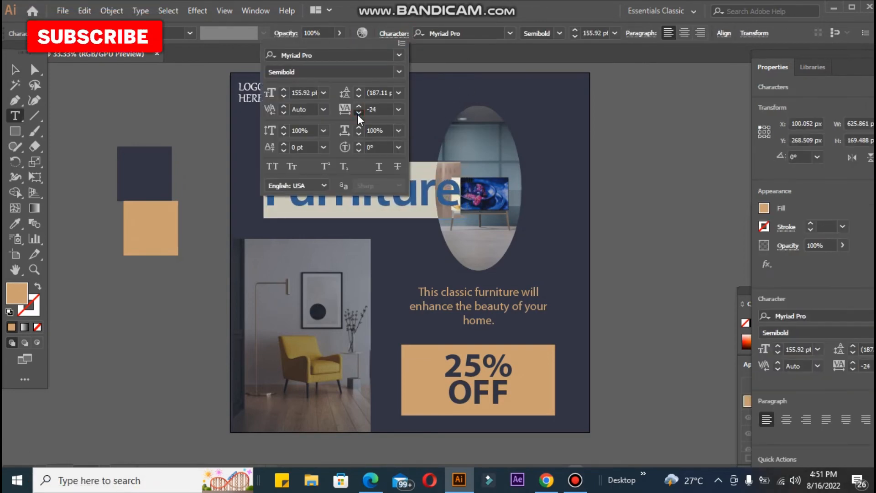
left_click(620, 249)
left_click(15, 69)
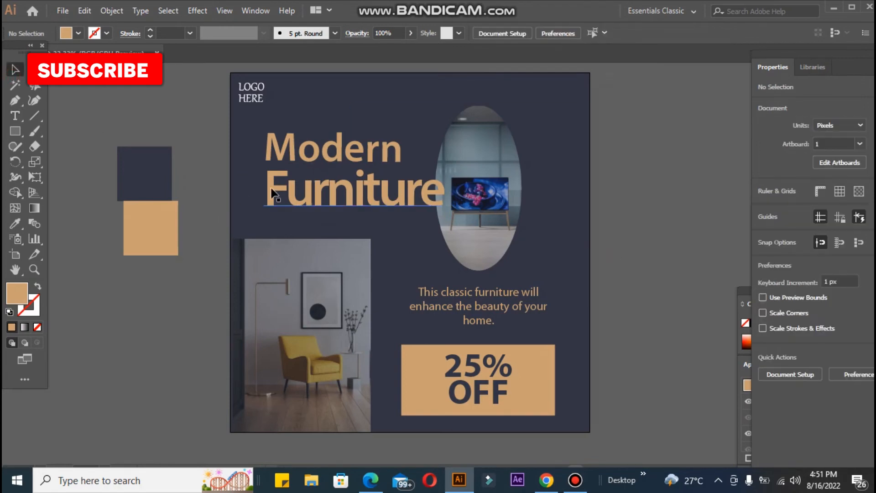
left_click(273, 193)
left_click_drag(272, 193, 271, 194)
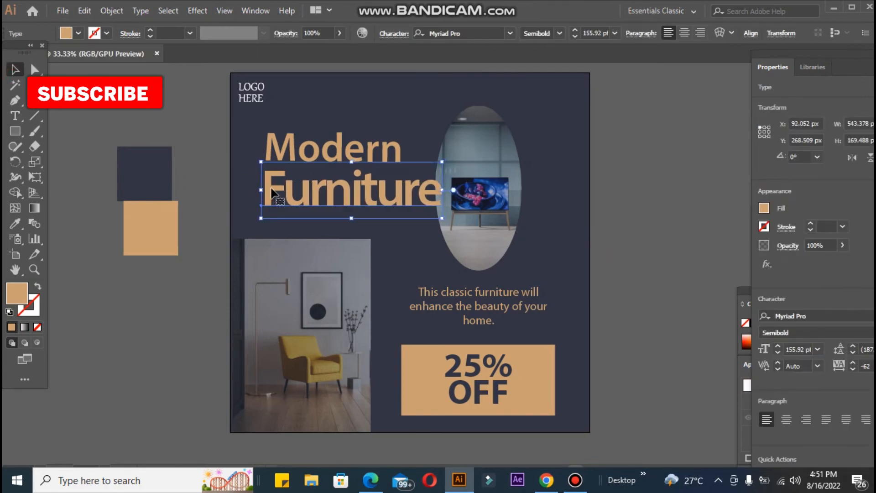
left_click(219, 158)
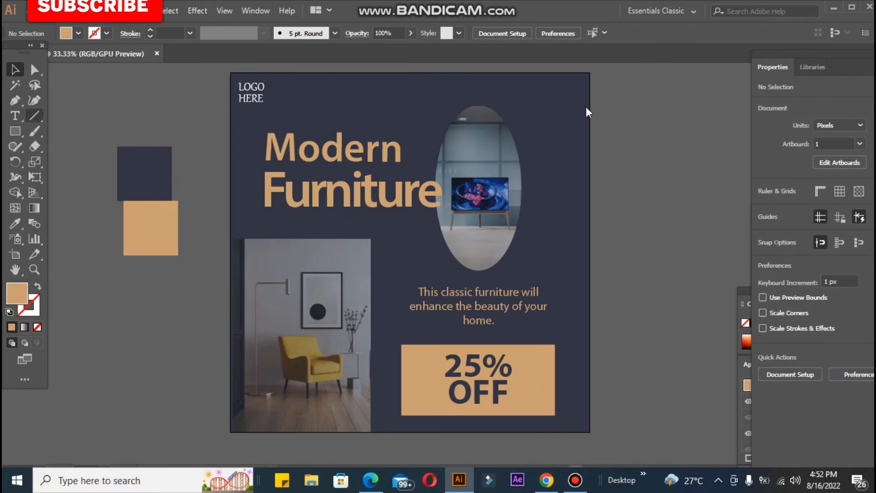
left_click(575, 482)
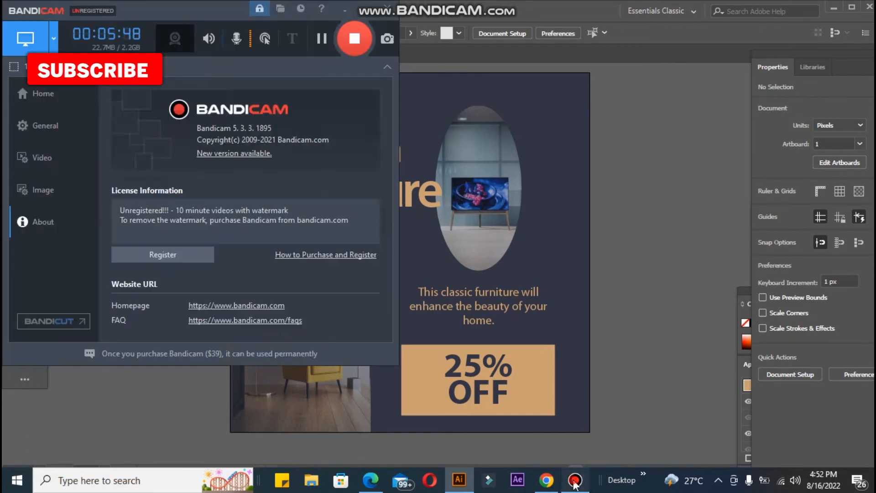
left_click(636, 230)
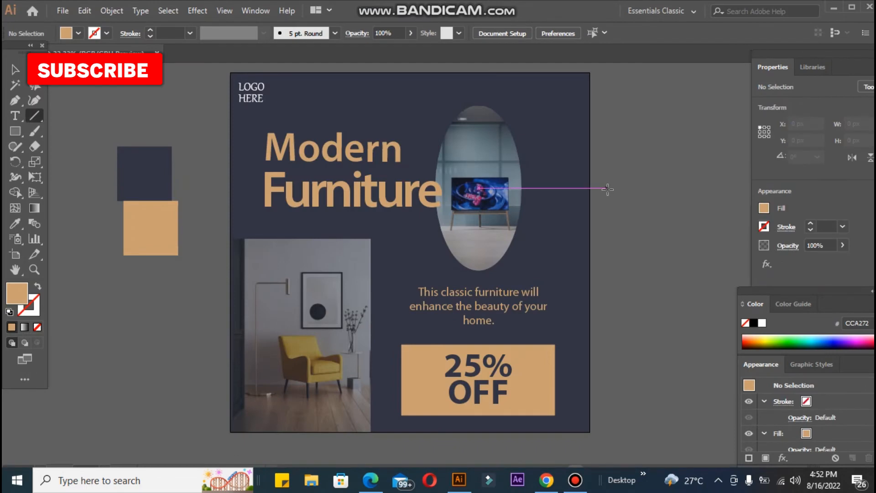
- Draw a vertical line about 1053 px long just inside the artboard's right edge with a 2 pt white stroke
left_click_drag(580, 82, 582, 429)
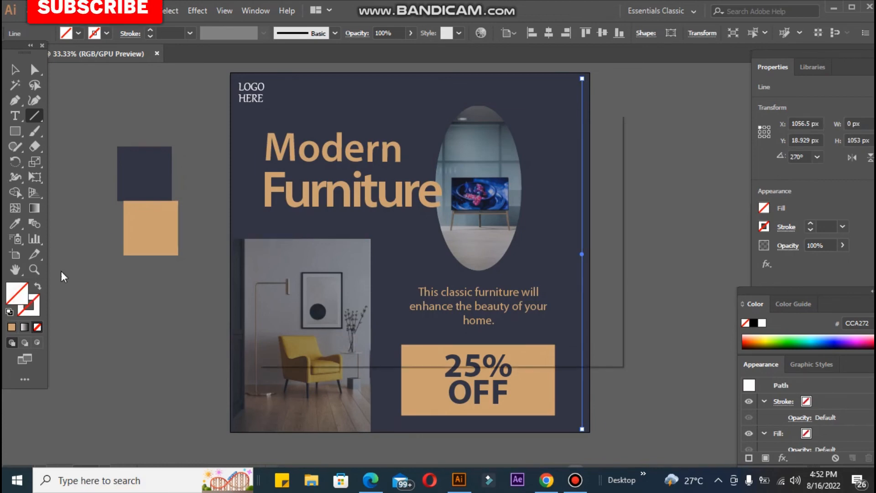
left_click(273, 160)
left_click(575, 164)
left_click(37, 286)
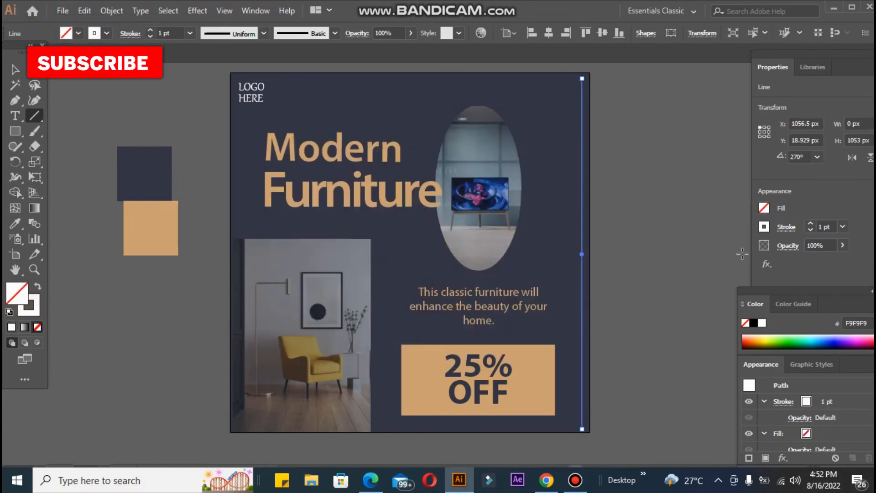
left_click(811, 223)
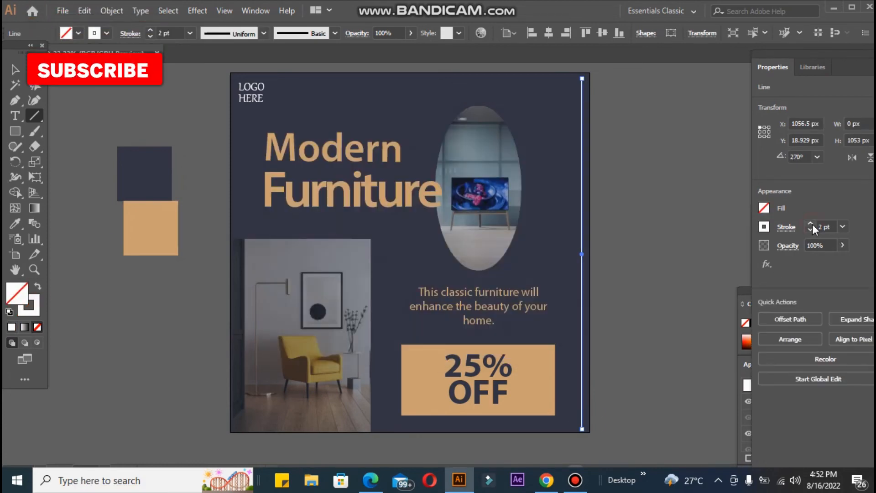
left_click(588, 205)
- Draw matching 2 pt white lines just inside the artboard's top and left edges, the left one about 1061 px long
left_click(35, 115)
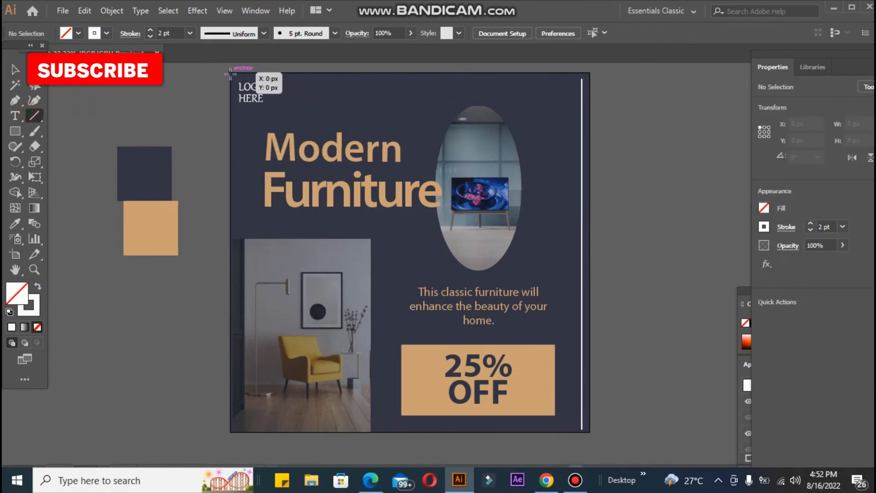
mouse_move(223, 73)
left_mouse_down()
mouse_move(436, 68)
mouse_move(580, 300)
left_mouse_up()
left_click(15, 69)
mouse_move(343, 224)
left_mouse_down()
mouse_move(343, 53)
mouse_move(333, 69)
left_mouse_up()
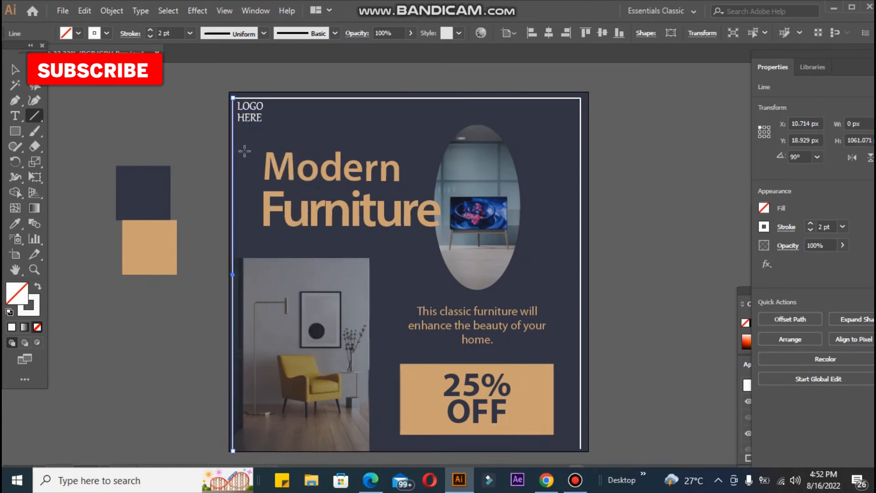
- Nudge the left border line right to about X 14.7 px and bring the armchair photo in front of it
left_click(16, 70)
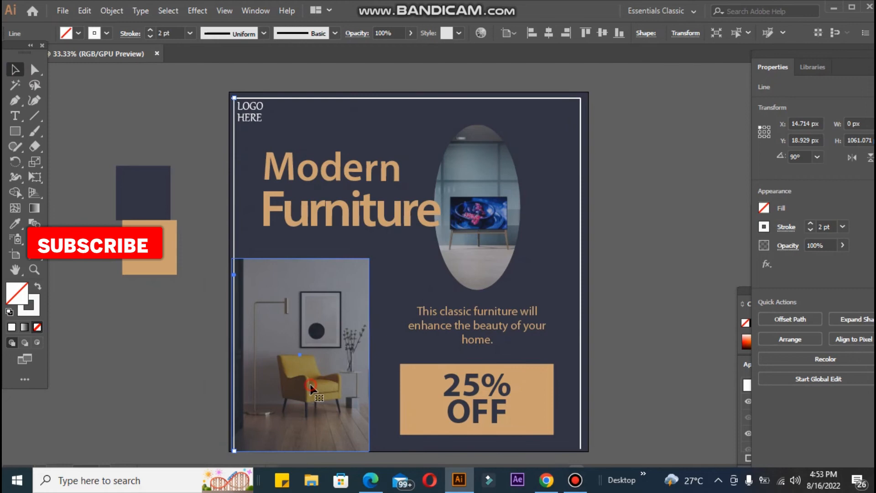
right_click(311, 383)
left_click(659, 317)
left_click(170, 284)
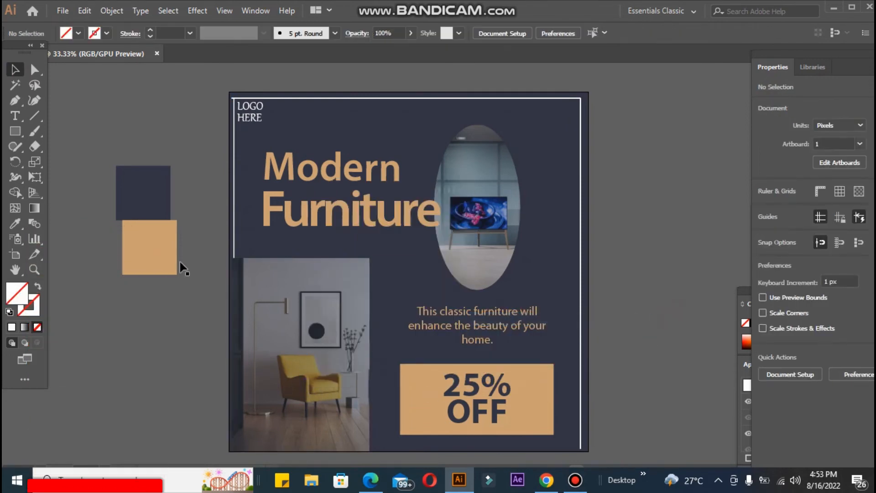
- Shorten the top border line from its left end to about 1032 px and nudge it left
left_click(255, 99)
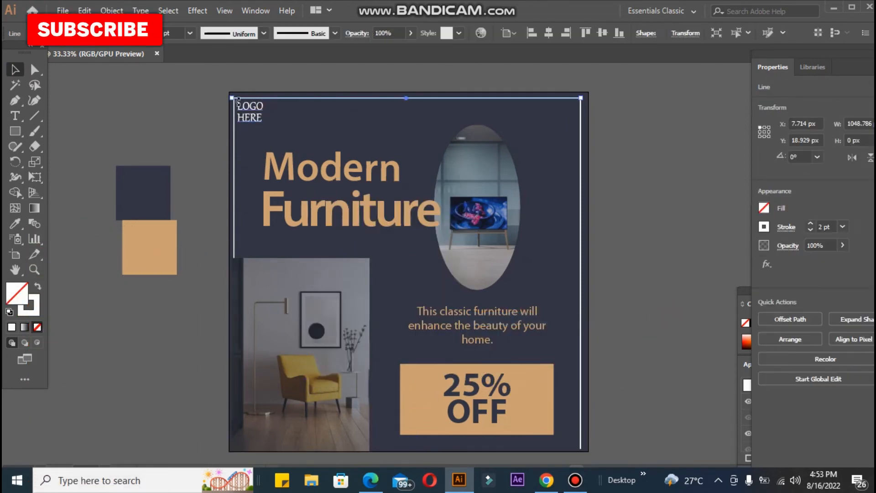
left_click_drag(231, 98, 233, 100)
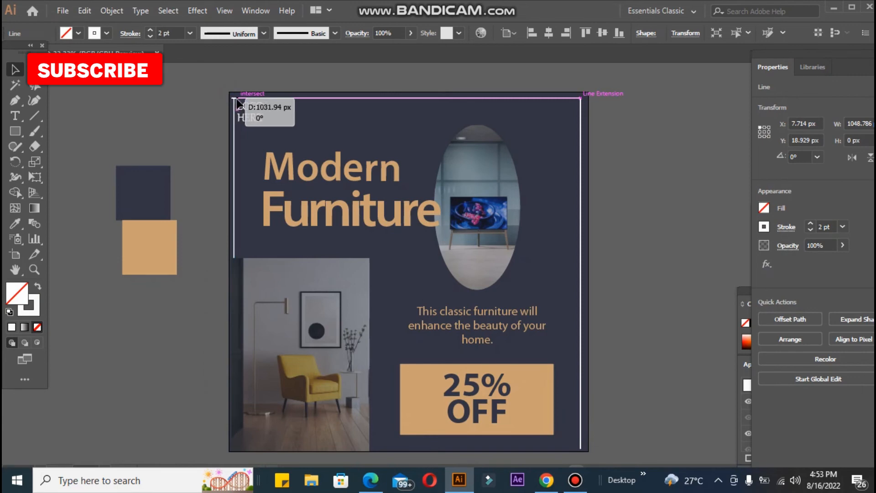
left_click(141, 97)
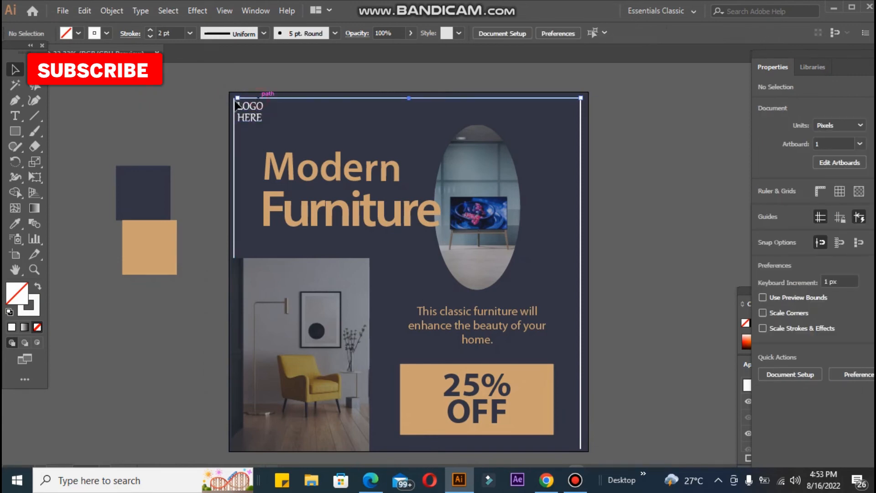
left_click(238, 98)
key("Left")
key("Left")
key("Left")
key("Left")
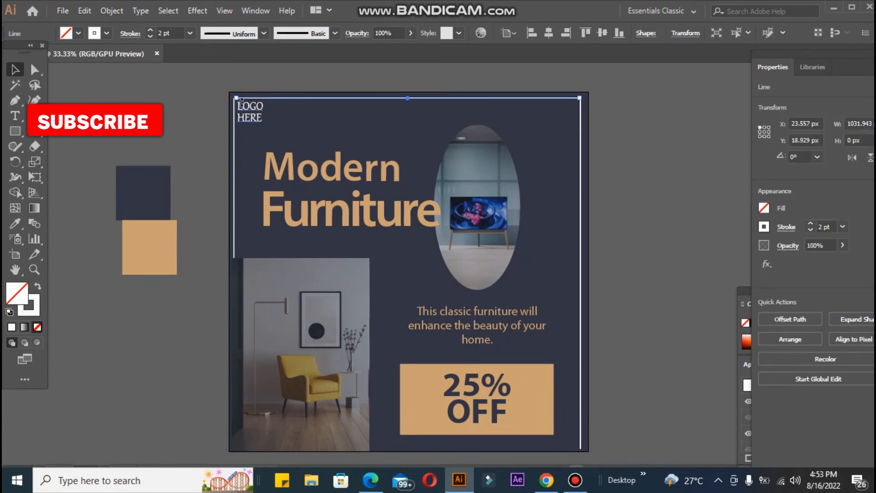
- Move the top border line's left anchor point to about X 17.6 px
left_click(33, 71)
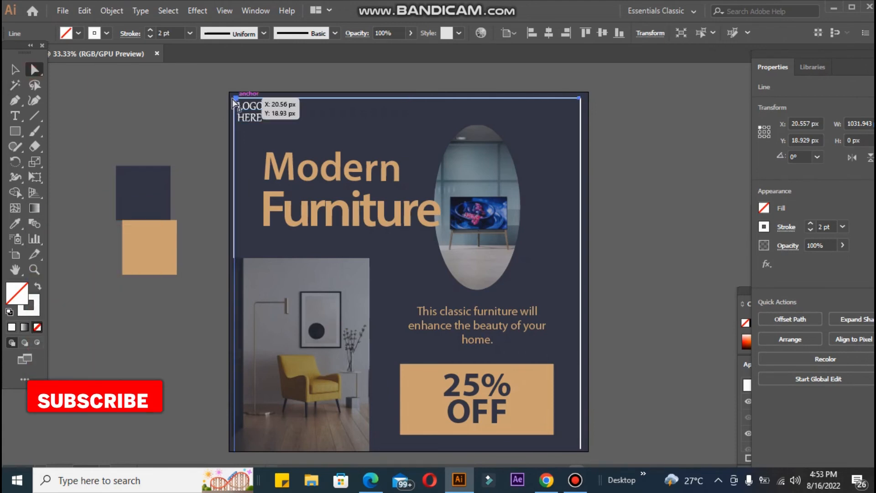
left_click(237, 99)
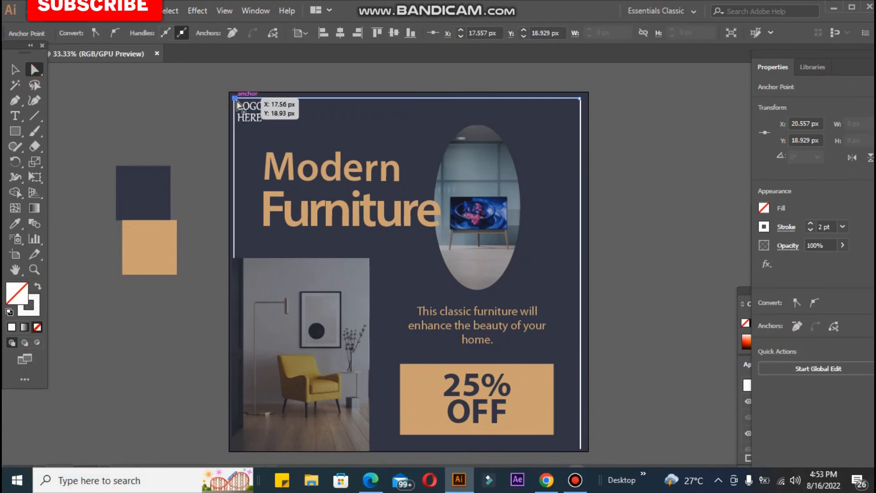
left_click(184, 94)
- Draw a horizontal white 2 pt line about 1049 px long just inside the artboard's bottom edge
left_click(15, 70)
left_click_drag(649, 364, 639, 252)
key("backslash")
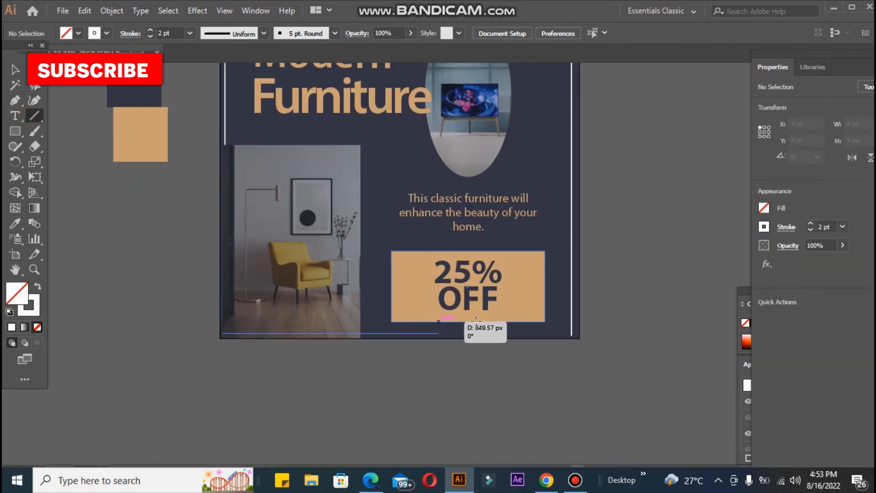
left_click_drag(571, 320, 572, 321)
key("v")
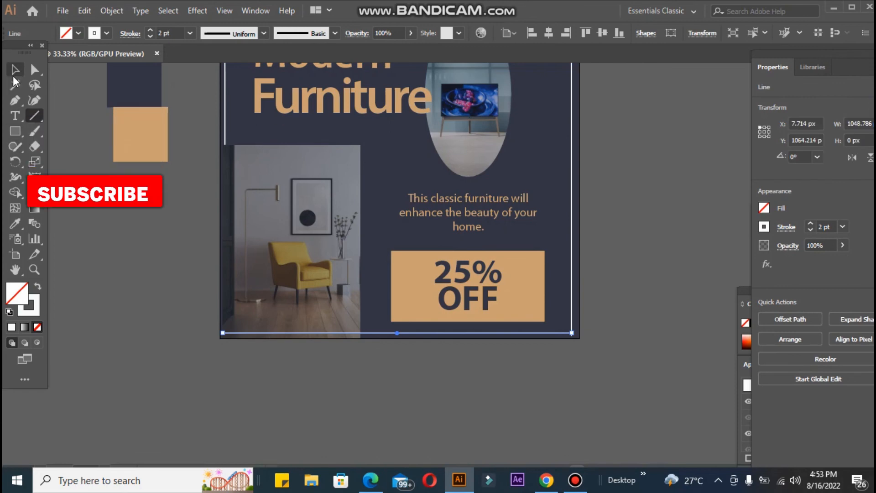
- Bring the armchair photo in front of the bottom border line and nudge that line down to about Y 1065 px
left_click(346, 325)
right_click(346, 325)
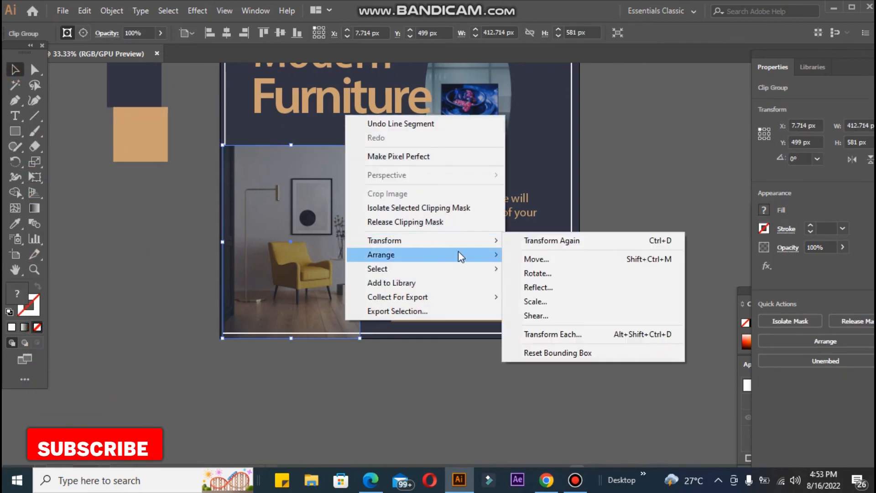
mouse_move(460, 254)
left_click(530, 253)
left_click(514, 344)
left_click(514, 334)
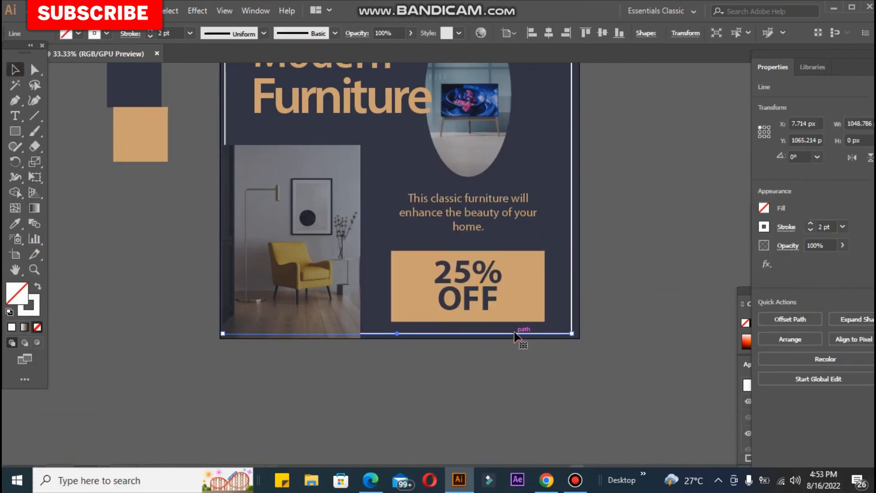
left_click(107, 274)
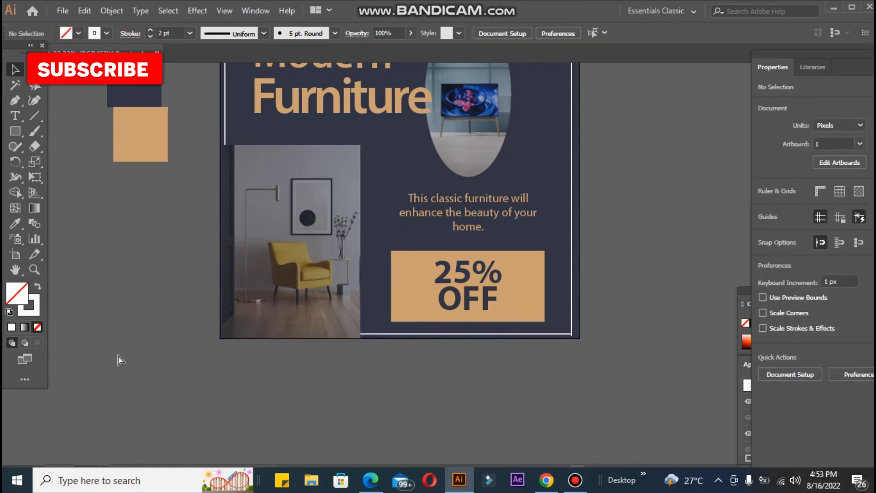
- Move the headline words "Modern" and "Furniture" slightly up, away from the armchair photo
key("ctrl+minus")
key("ctrl+minus")
scroll(551, 233, "up", 3)
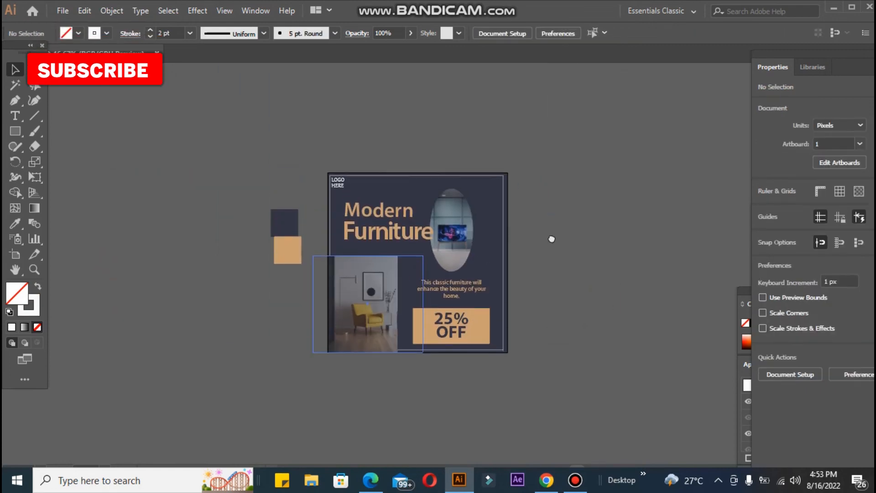
left_click(348, 252)
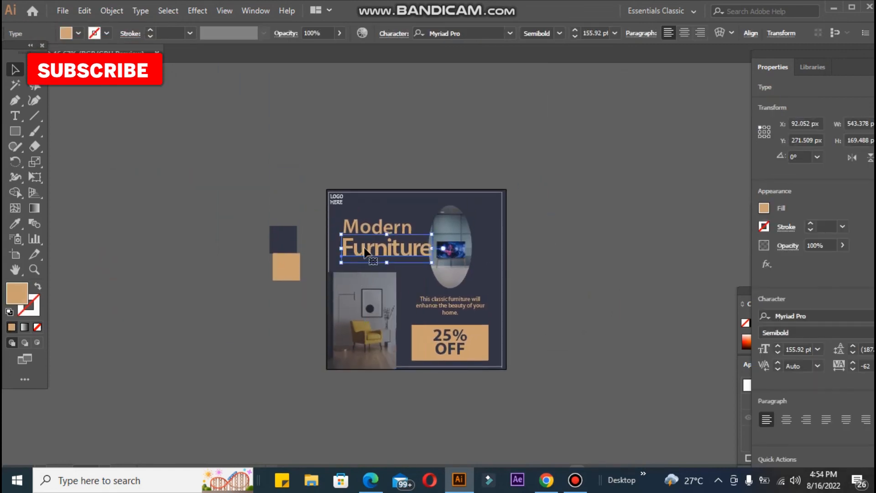
mouse_move(364, 253)
left_mouse_down()
mouse_move(355, 221)
mouse_move(364, 248)
mouse_move(352, 250)
left_mouse_up()
left_click(167, 184)
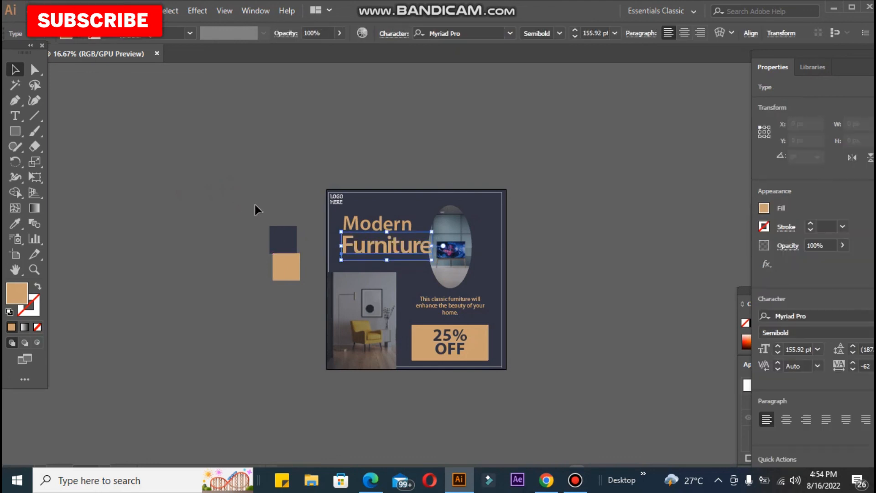
left_click(256, 204)
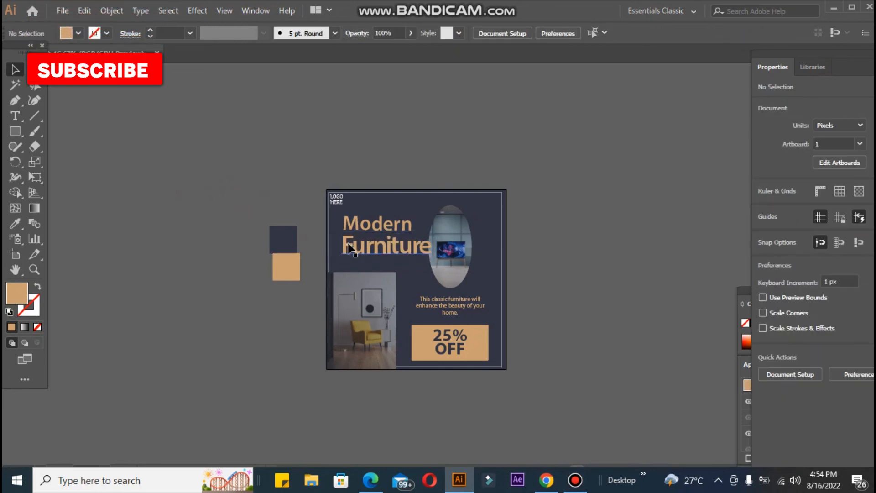
- Enlarge the oval TV photo to about 295 × 565 px and shift the tagline slightly down beneath it
left_click(468, 259)
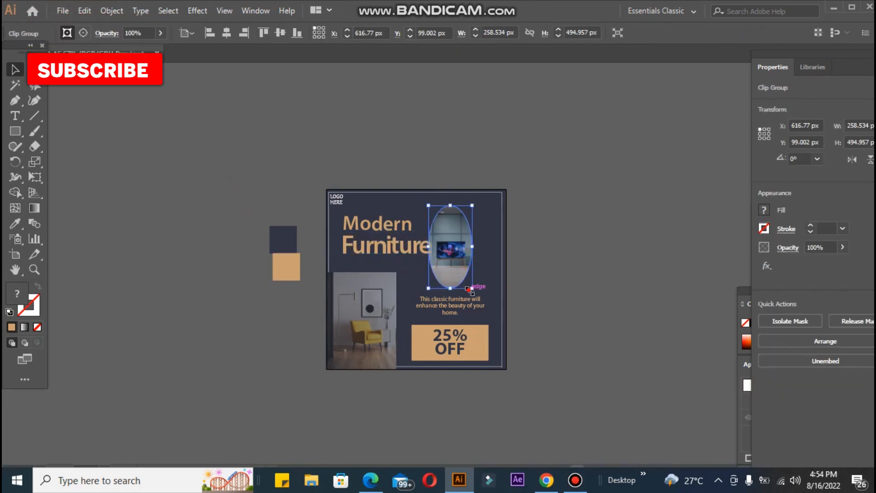
left_click(553, 270)
left_click_drag(450, 303, 450, 305)
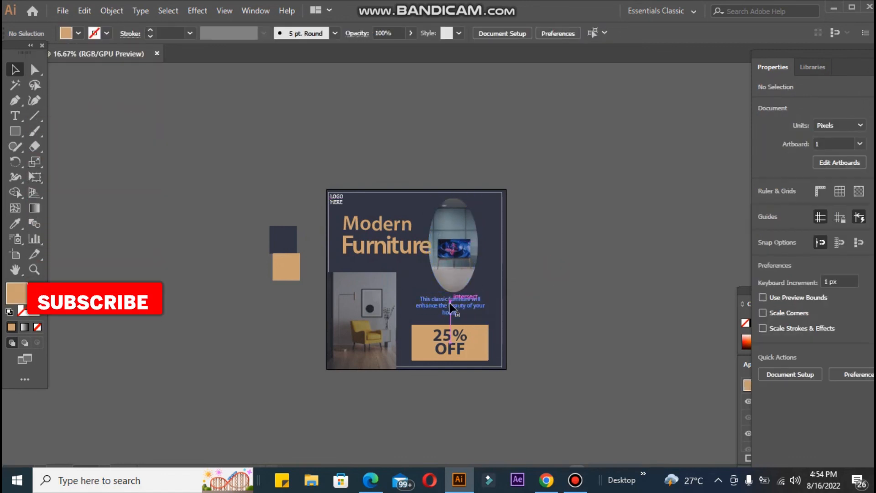
left_click(549, 347)
- Align the oval photo, the tagline and the "25% OFF" text on their horizontal centers
left_click_drag(525, 365, 418, 283)
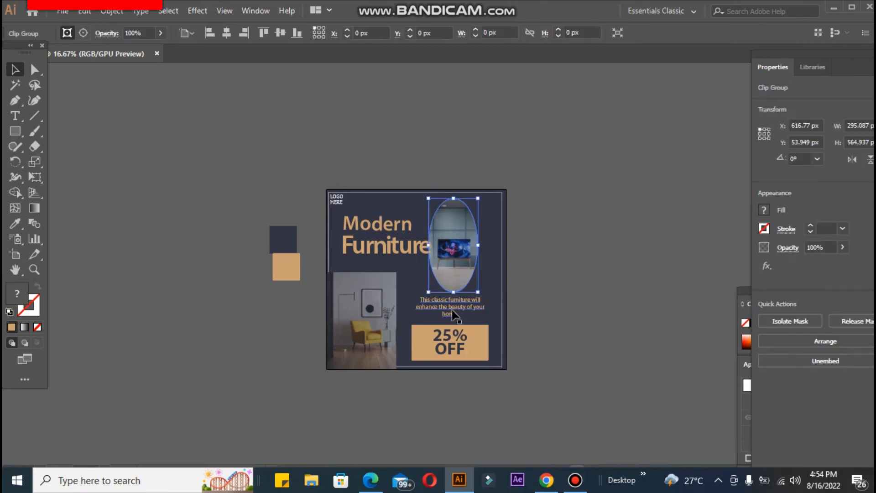
left_click(450, 340, "shift")
left_click(216, 33)
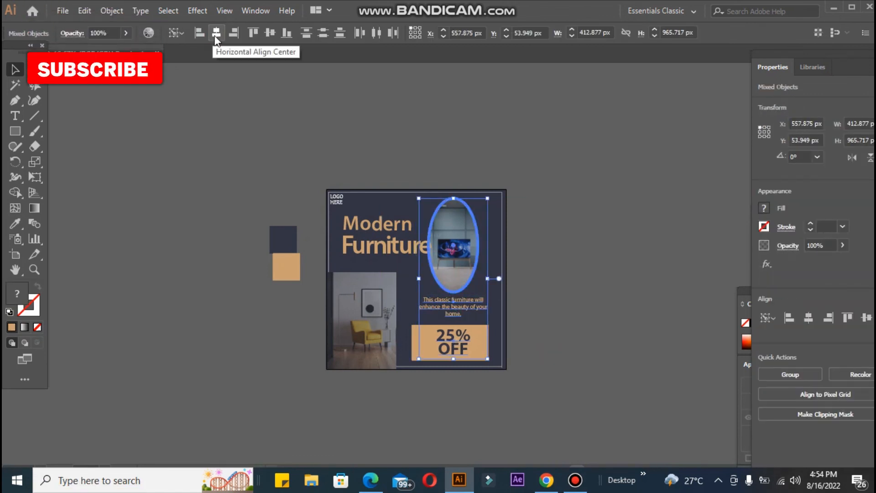
left_click(523, 308)
- Narrow the tan discount box from its left side to about 435.5 px wide
left_click(412, 343)
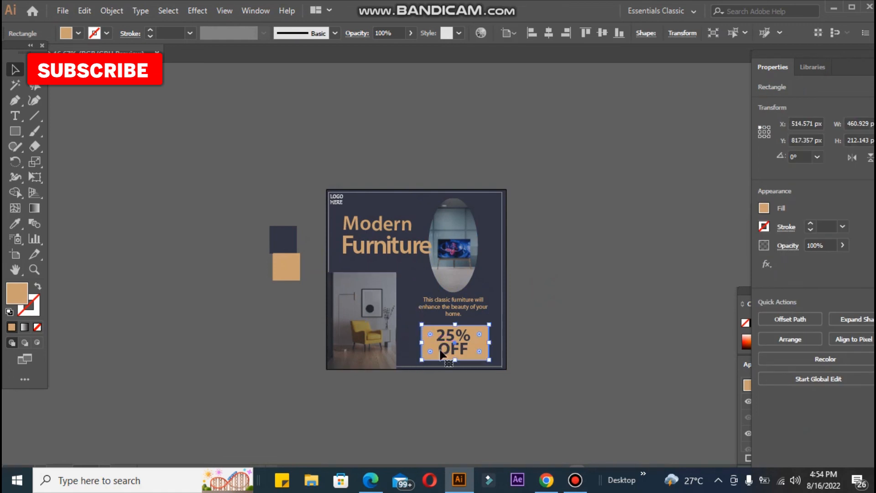
left_click_drag(421, 339, 421, 339)
left_click(450, 320)
left_click(425, 344)
left_click(453, 342, "shift")
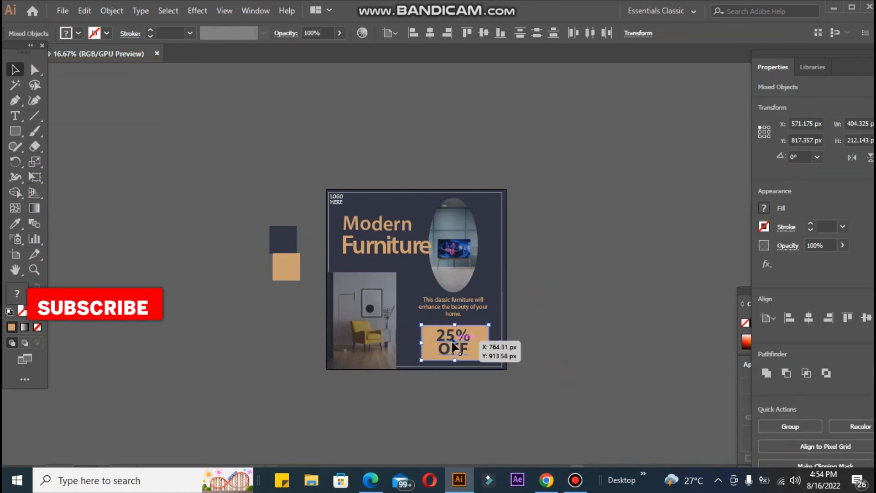
left_click(543, 356)
left_click(423, 348)
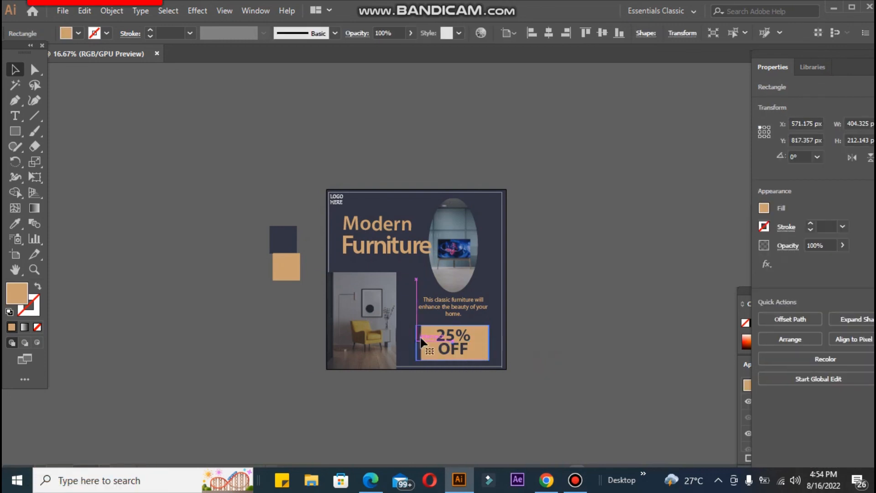
left_click_drag(417, 342, 417, 342)
left_click(408, 341)
- Center the "25% OFF" text horizontally on the tan box and group the two
left_click(445, 336)
left_click(431, 327, "shift")
left_click(432, 327)
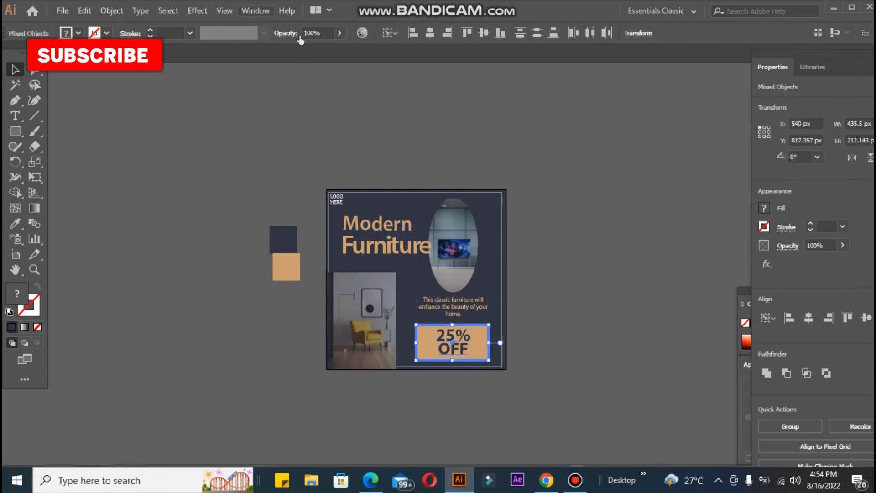
left_click(429, 36)
left_click(589, 250)
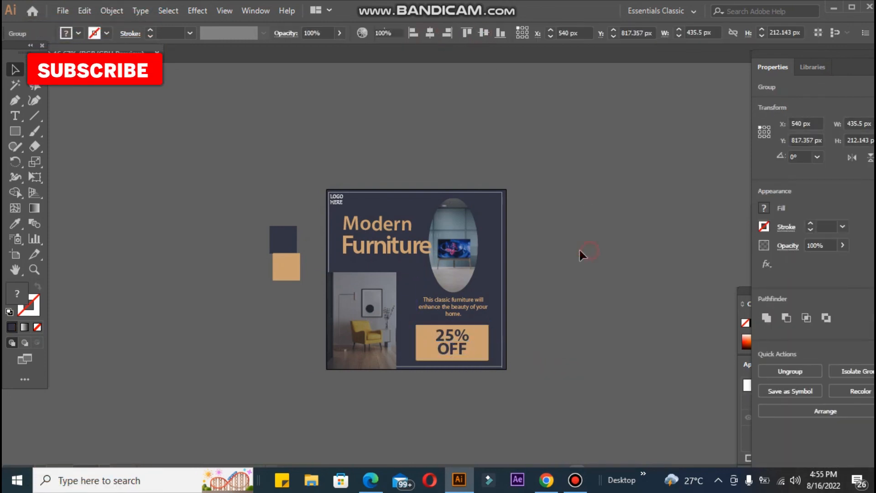
- Align the oval photo, tagline and discount group on their horizontal centers, undoing the extra vertical alignment
left_click(453, 307)
left_click(449, 340, "shift")
left_click(439, 224, "shift")
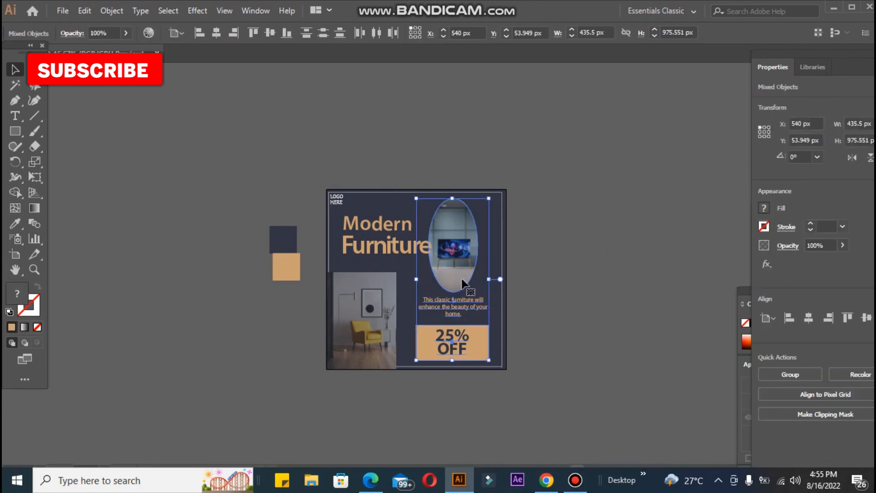
left_click(462, 284)
left_click(214, 34)
left_click(270, 33)
key("ctrl+z")
left_click(585, 272)
- Stretch "Furniture" slightly further over the oval photo and enlarge "Modern" to suit it
left_click(411, 254)
left_click_drag(432, 260, 452, 259)
left_click(525, 271)
left_click(376, 223)
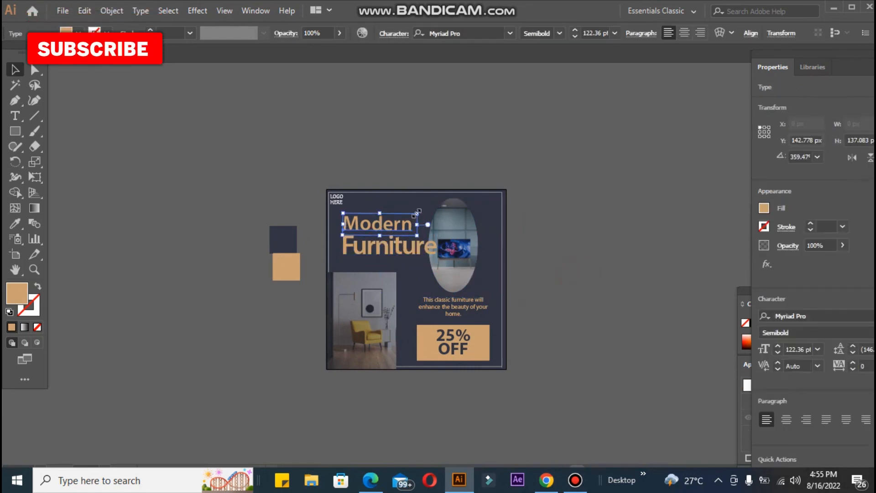
left_click_drag(414, 213, 427, 210)
left_click(587, 308)
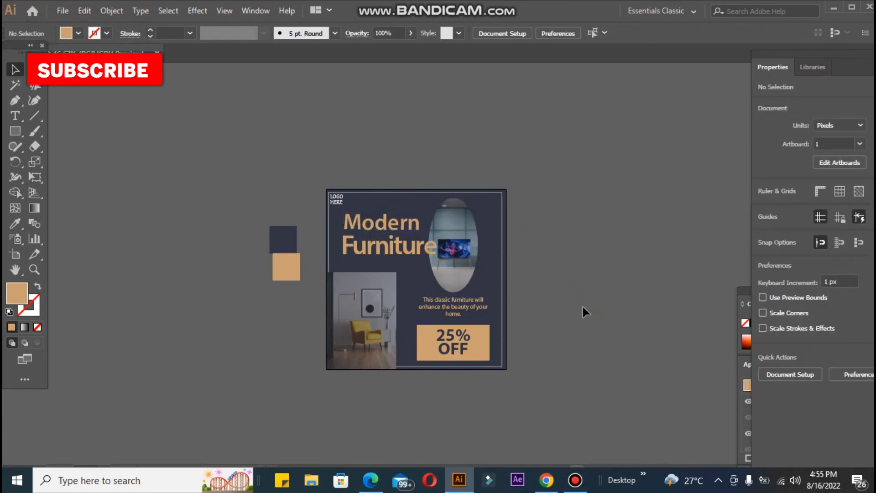
- Draw a 1080 × 1080 px rectangle covering the whole artboard
key("ctrl+equal")
left_click(15, 131)
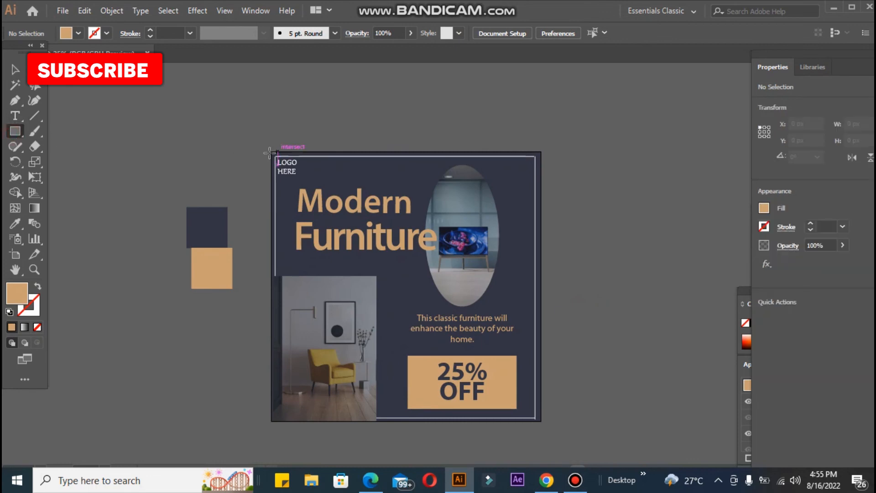
left_click_drag(492, 387, 541, 421)
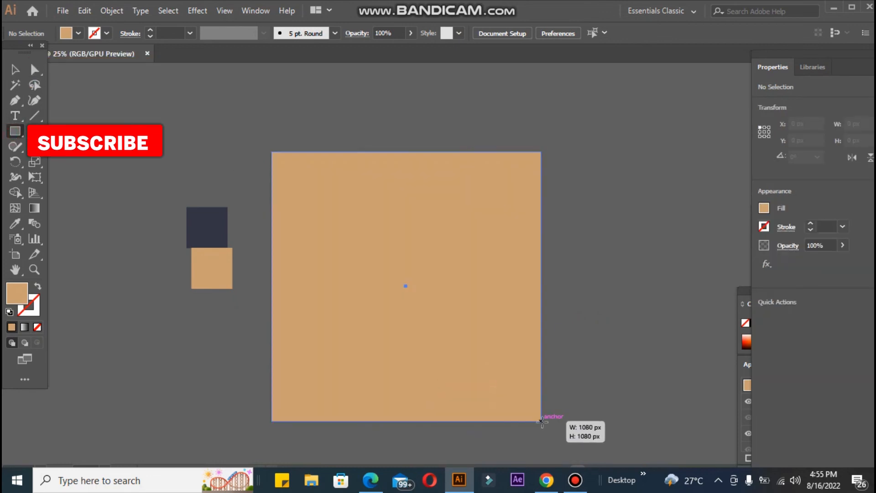
- Select all the artwork and make a clipping mask with the artboard-sized rectangle
left_click(15, 70)
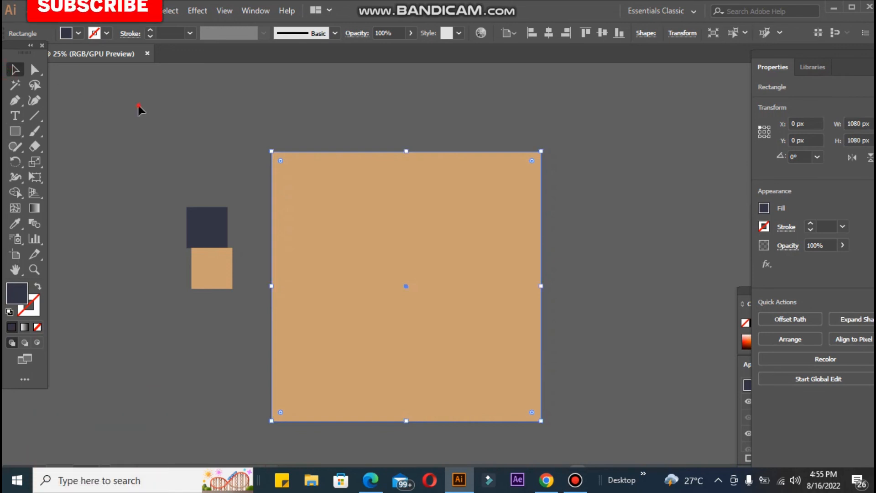
key("ctrl+a")
right_click(503, 144)
left_click(571, 241)
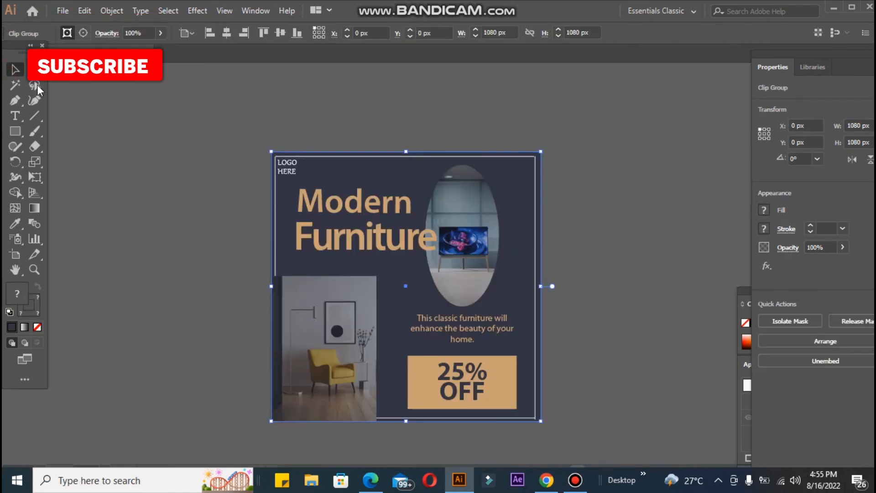
left_click(122, 146)
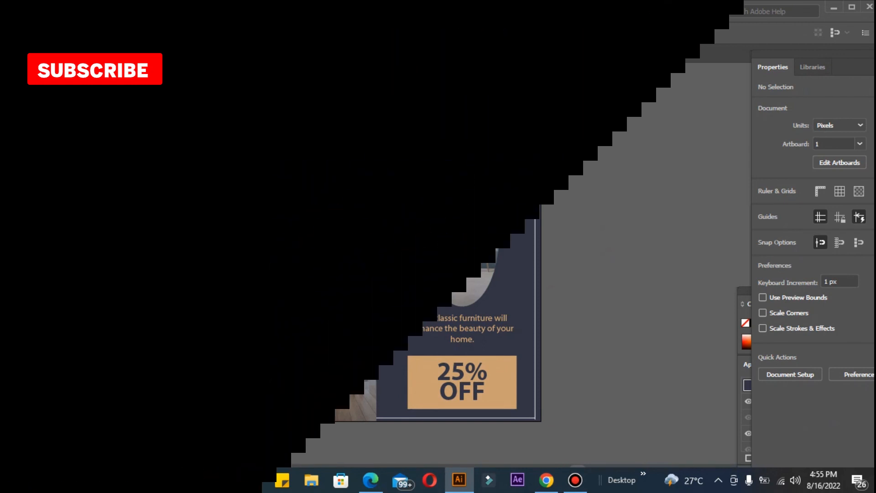